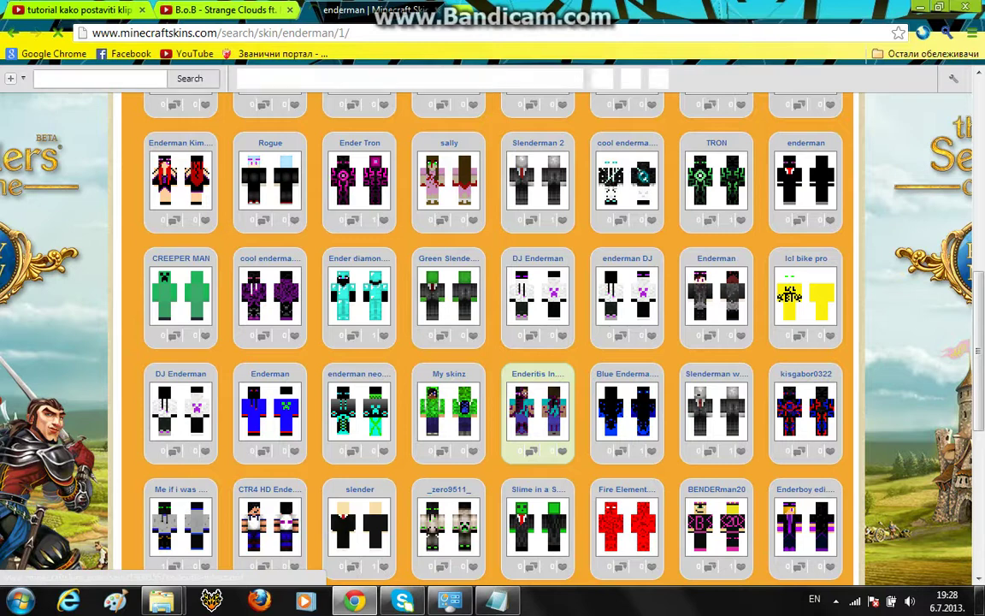
- Browse the enderman skin search results through page 3 and open the black-and-cyan DJ Enderman skin
scroll(537, 411, down, 3)
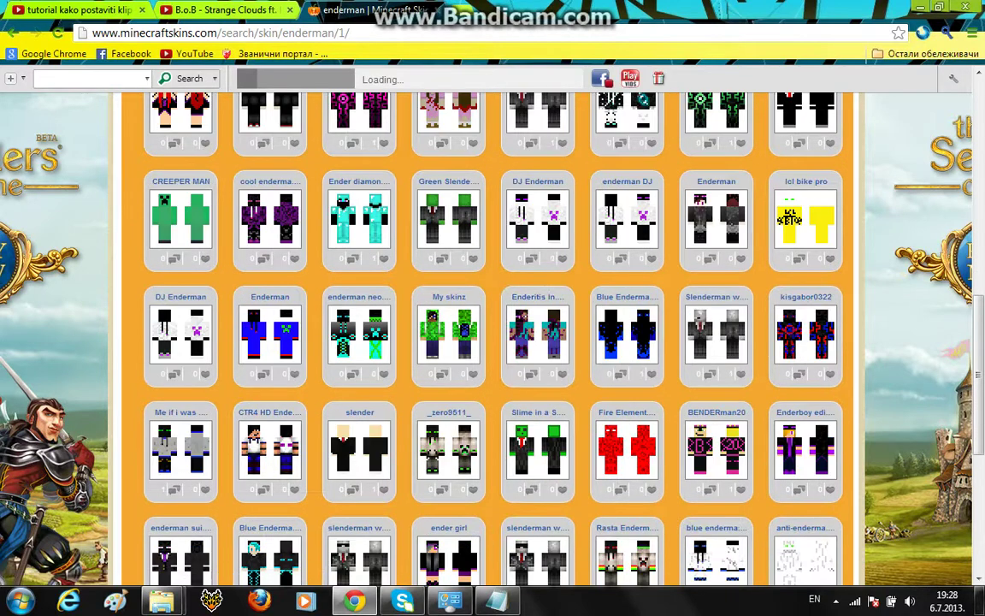
scroll(663, 321, down, 3)
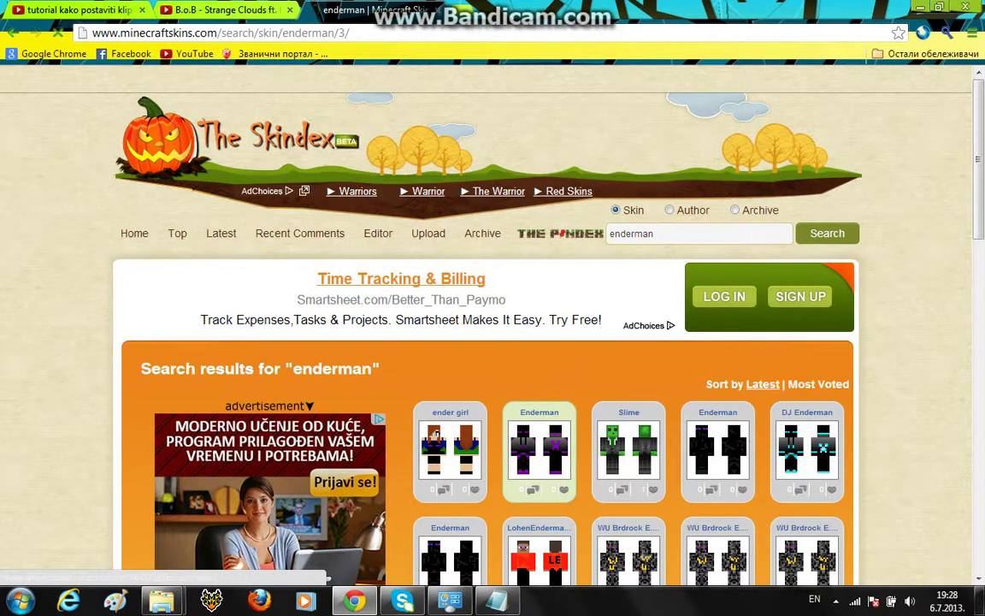
scroll(539, 427, down, 2)
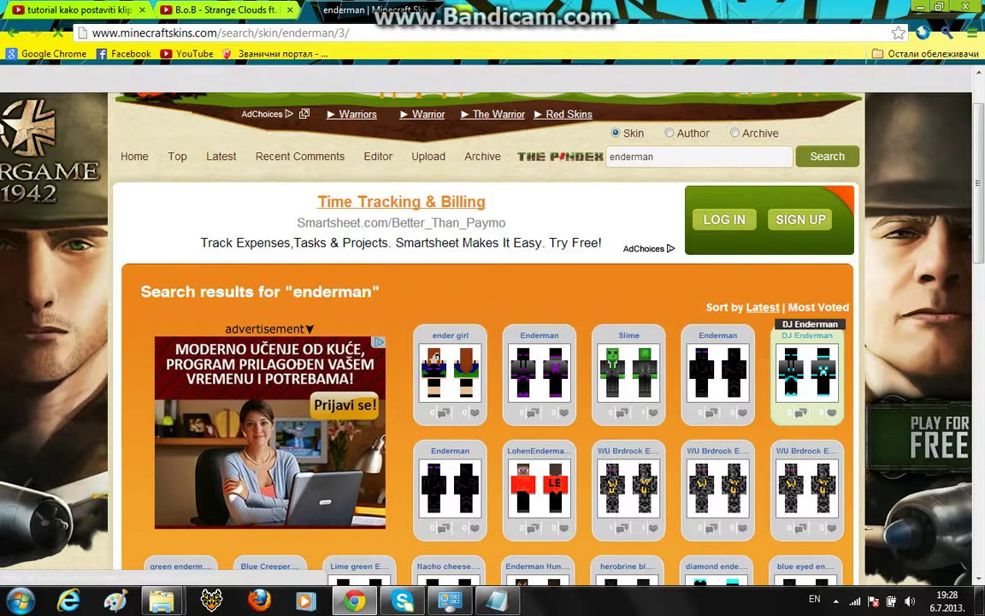
click(807, 368)
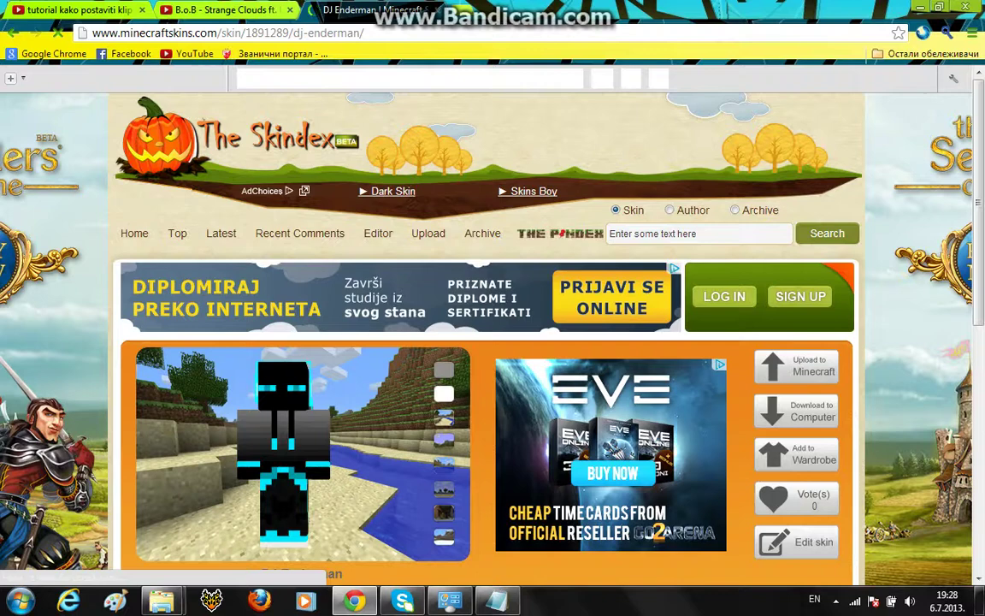
scroll(493, 339, down, 1)
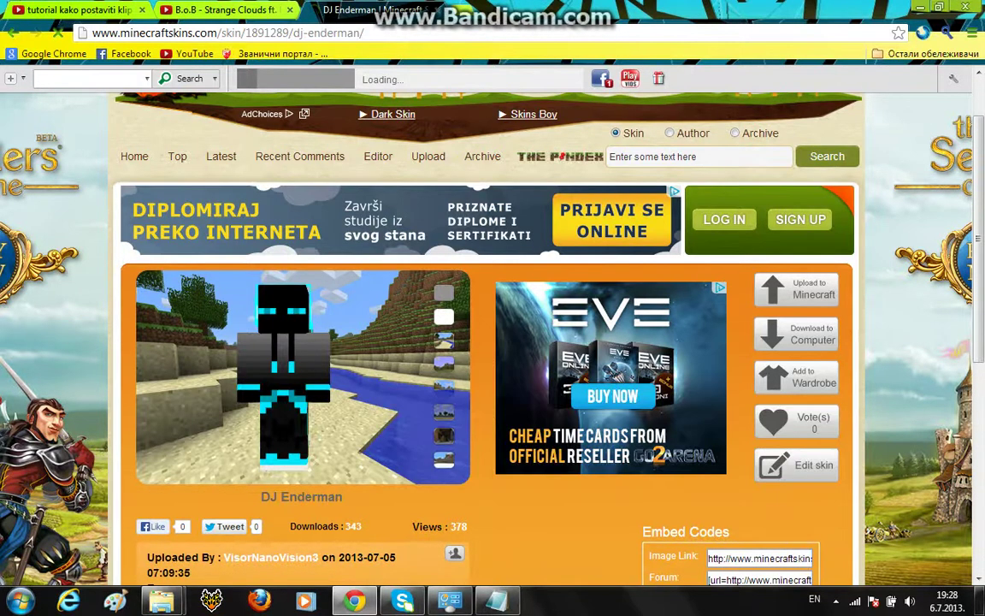
- Switch to Notepad and write the note "idite na download to computer"
click(496, 600)
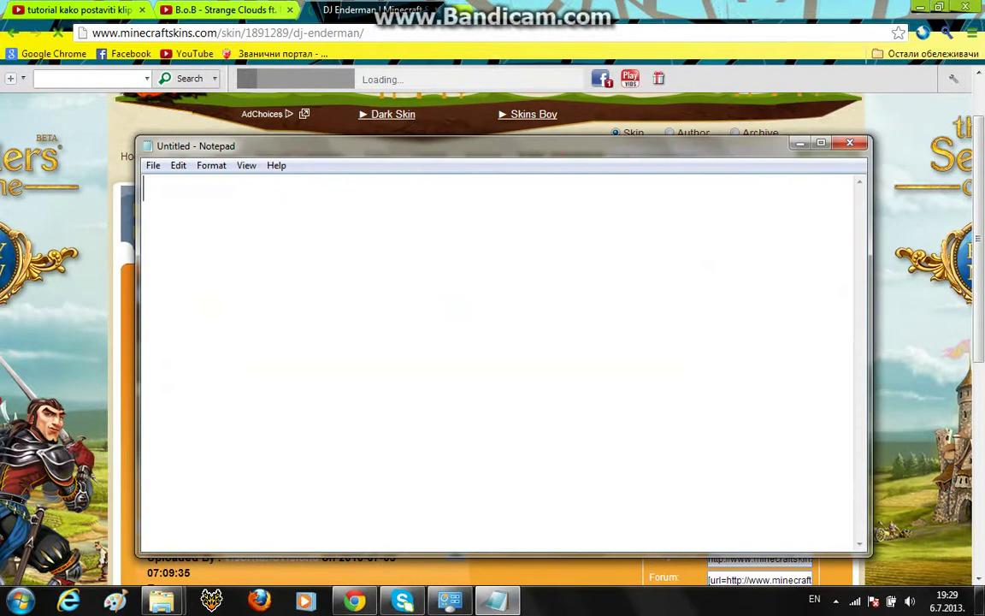
text(id)
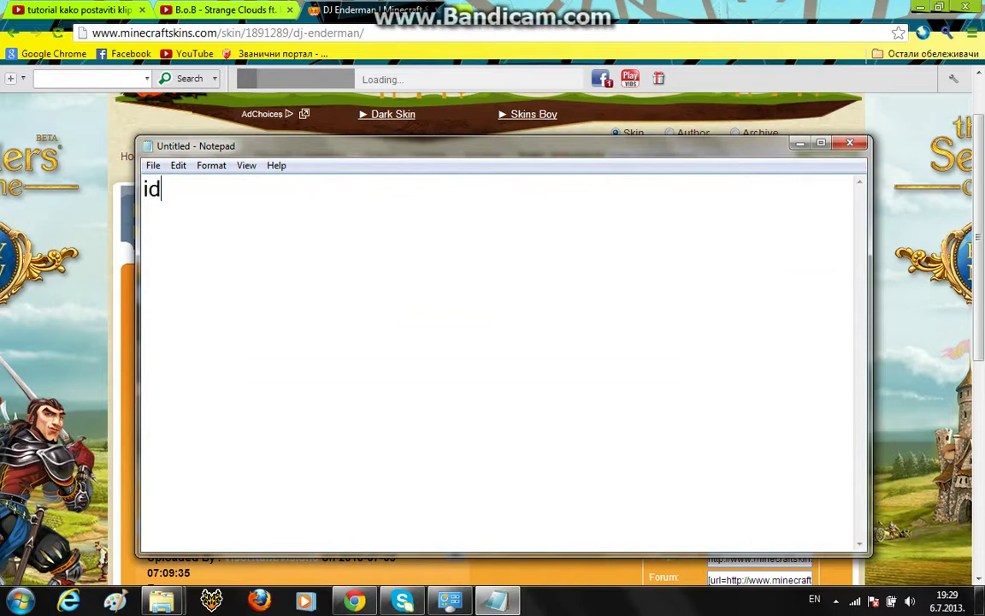
text(ite na download)
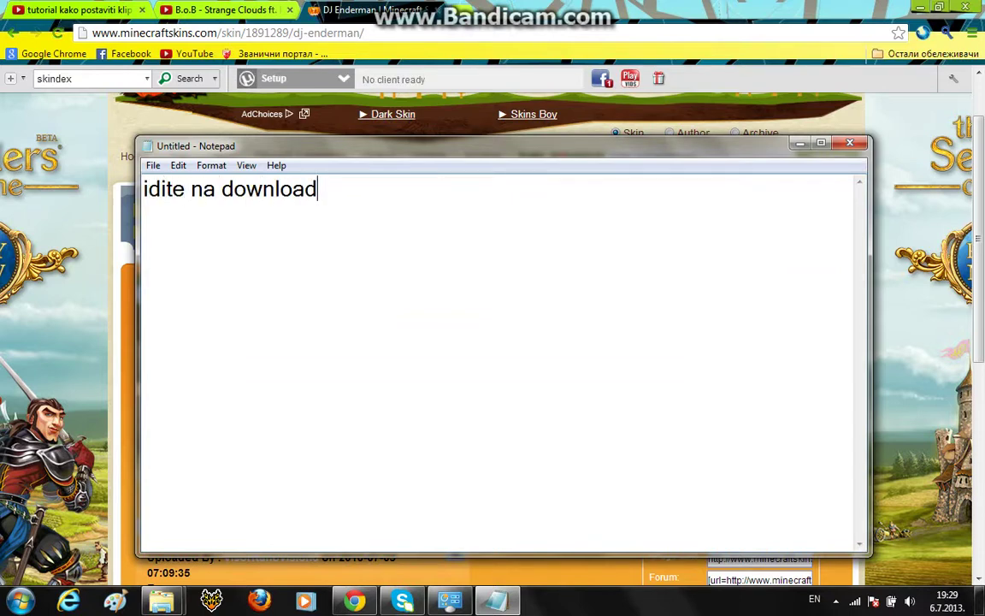
text( to computer)
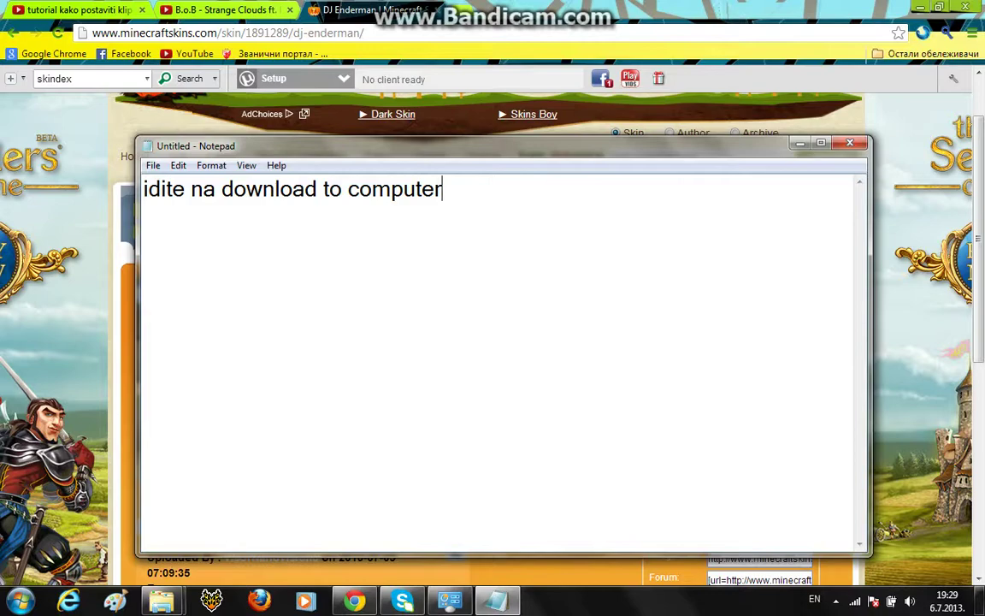
- Erase the whole note about downloading to the computer
key(shift+Left)
key(shift+Left)
key(shift+Left)
key(shift+Left)
key(shift+Left)
key(shift+Left)
key(shift+Left)
key(shift+Left)
key(shift+Left)
key(shift+Left)
key(shift+Left)
key(shift+Left)
key(shift+Left)
key(shift+Left)
key(shift+Left)
key(shift+Left)
key(shift+Left)
key(shift+Left)
key(shift+Left)
key(shift+Left)
key(BackSpace)
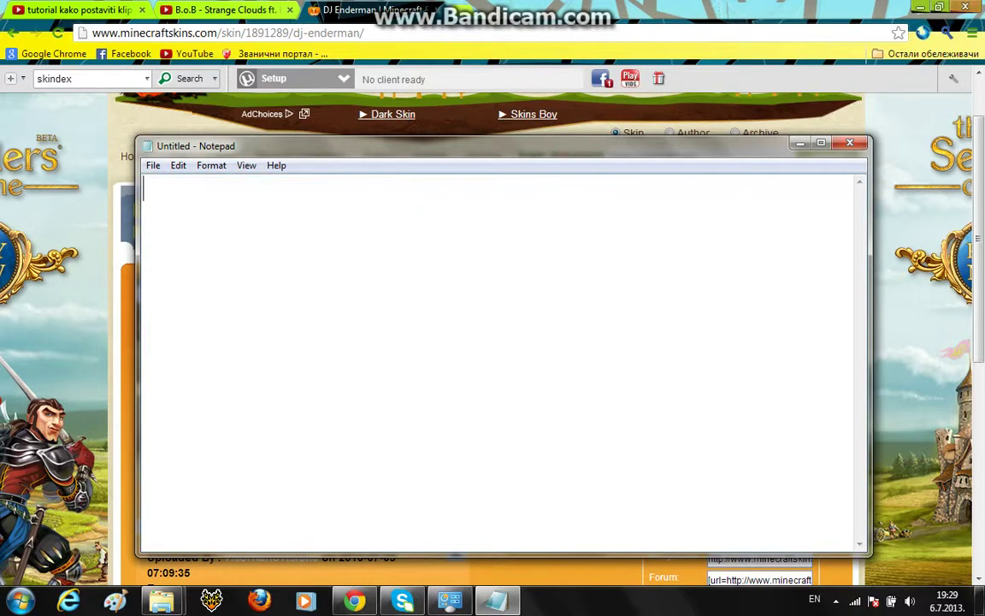
- Switch to Chrome, download the DJ Enderman skin to the computer and place its PNG file on the desktop
key(alt+Tab)
click(796, 334)
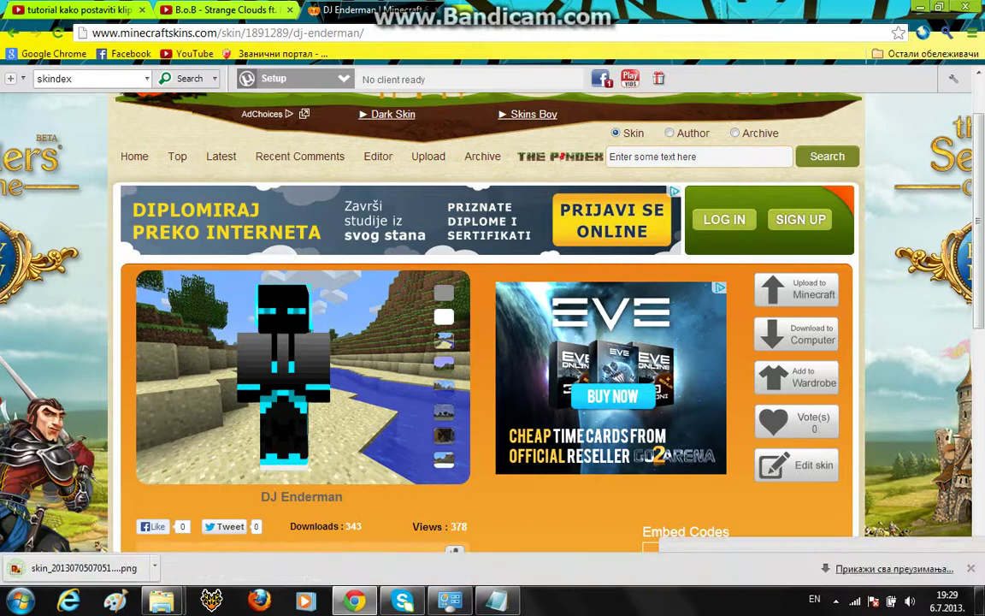
click(939, 7)
drag(556, 399, 316, 366)
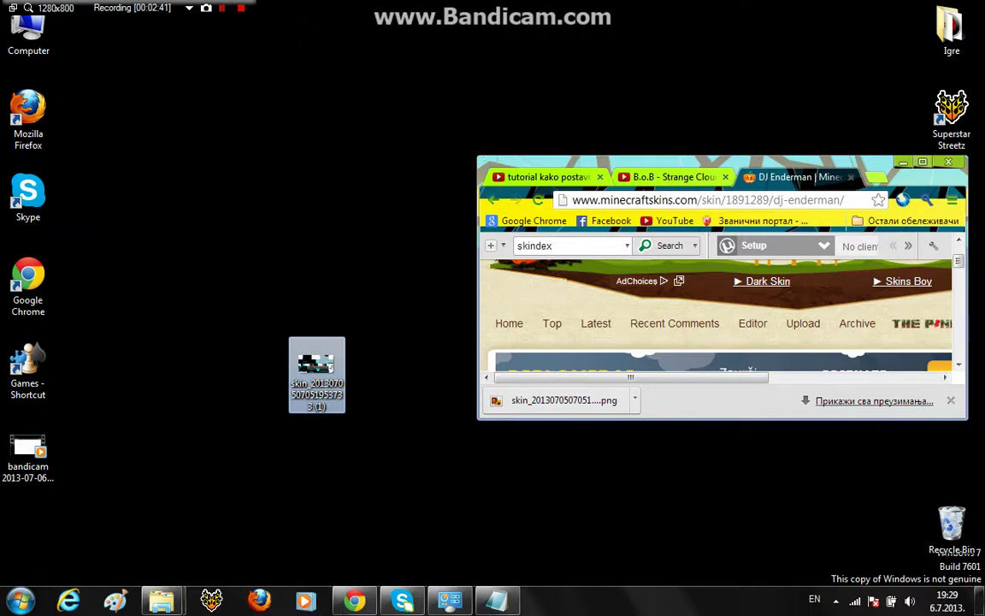
click(903, 161)
- Switch to Notepad and write the note "preimenujte u char"
click(498, 601)
text(preimenu)
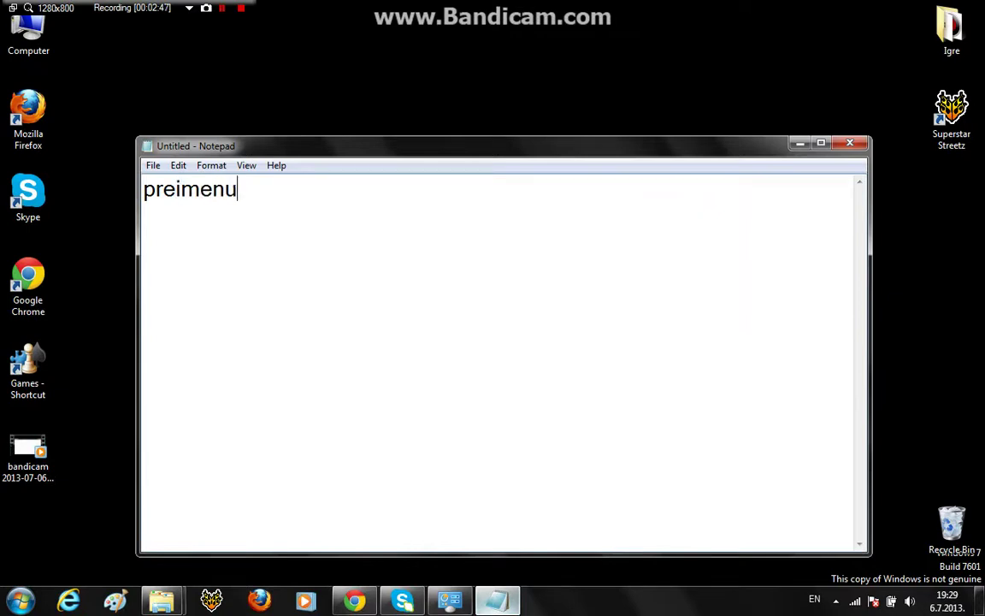
text(jte u )
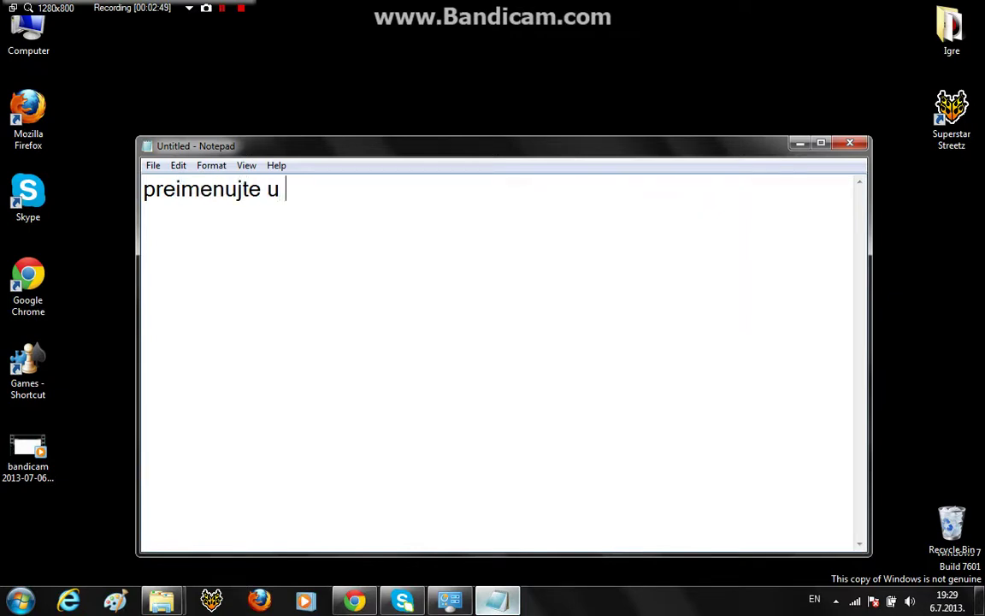
text(char)
- Erase the whole renaming note and minimize the Notepad window
key(shift+Left)
key(shift+Left)
key(shift+Left)
key(shift+Left)
key(shift+Left)
key(shift+Left)
key(shift+Left)
key(shift+Left)
key(shift+Left)
key(shift+Left)
key(shift+Left)
key(shift+Left)
key(shift+Left)
key(shift+Left)
key(shift+Left)
key(shift+Left)
key(shift+Left)
key(shift+Left)
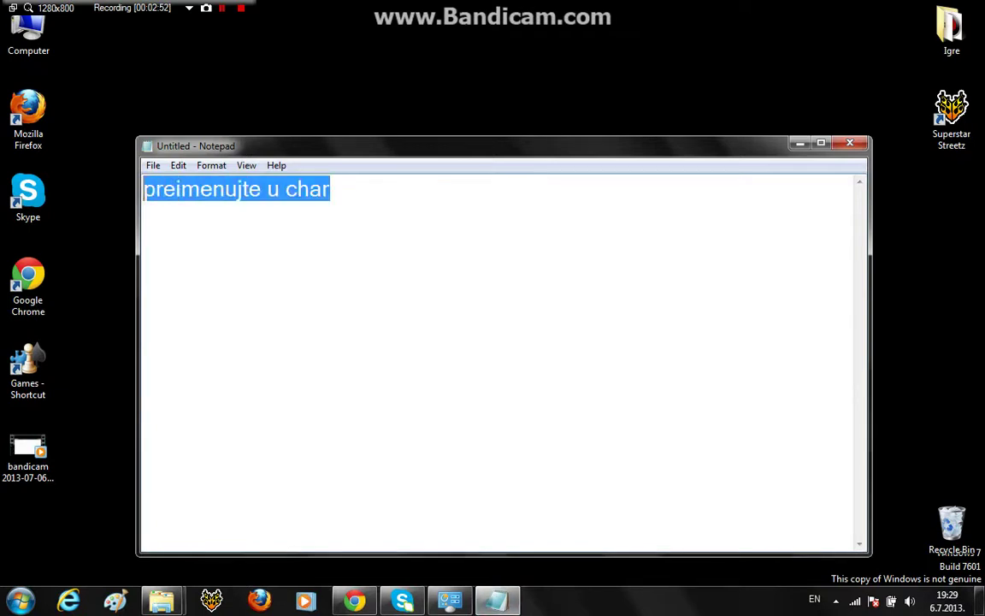
key(BackSpace)
click(800, 142)
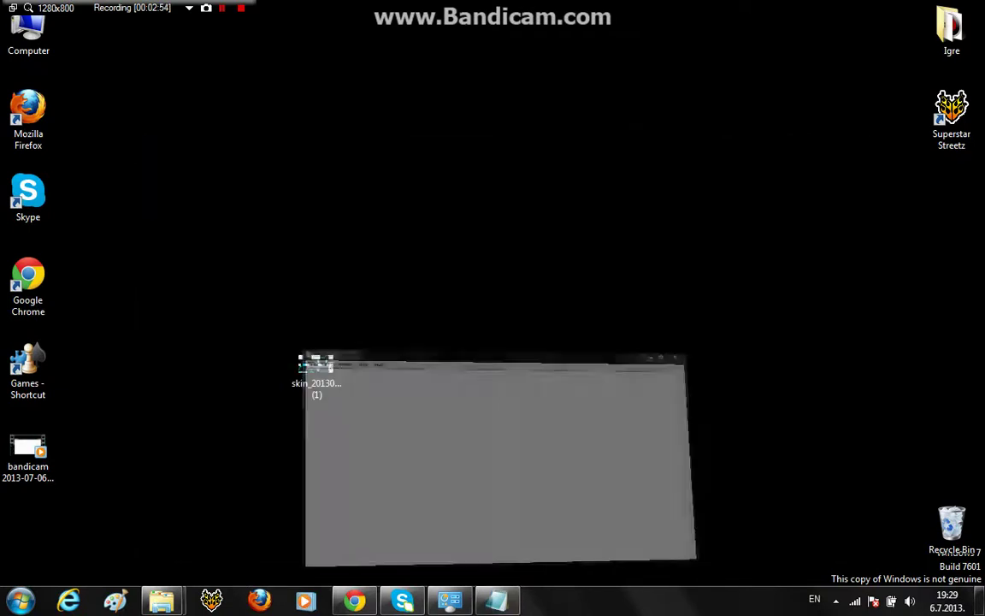
- Rename the downloaded skin file on the desktop as char
right_click(332, 366)
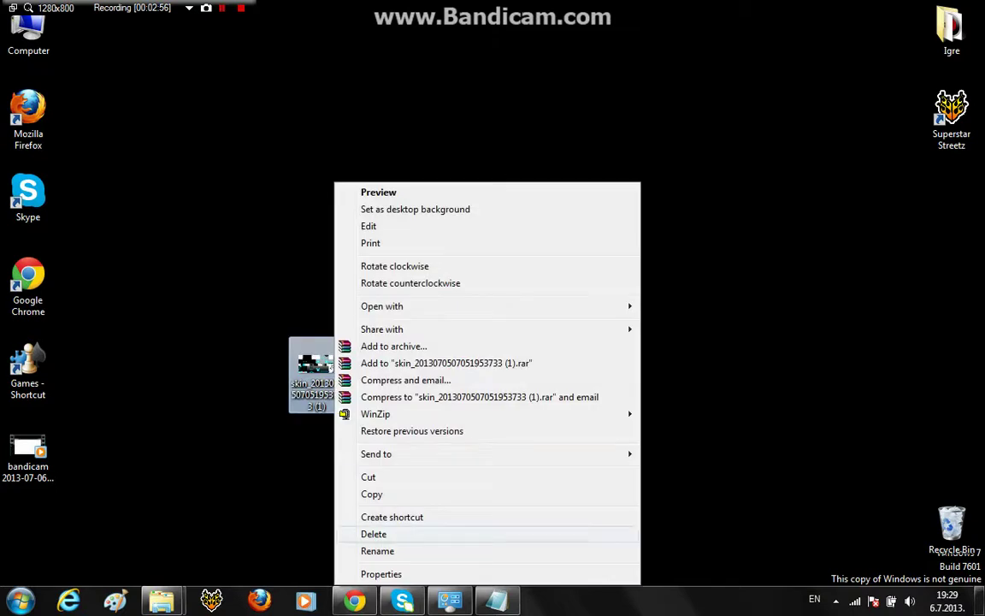
click(377, 551)
key(BackSpace)
text(char)
key(Return)
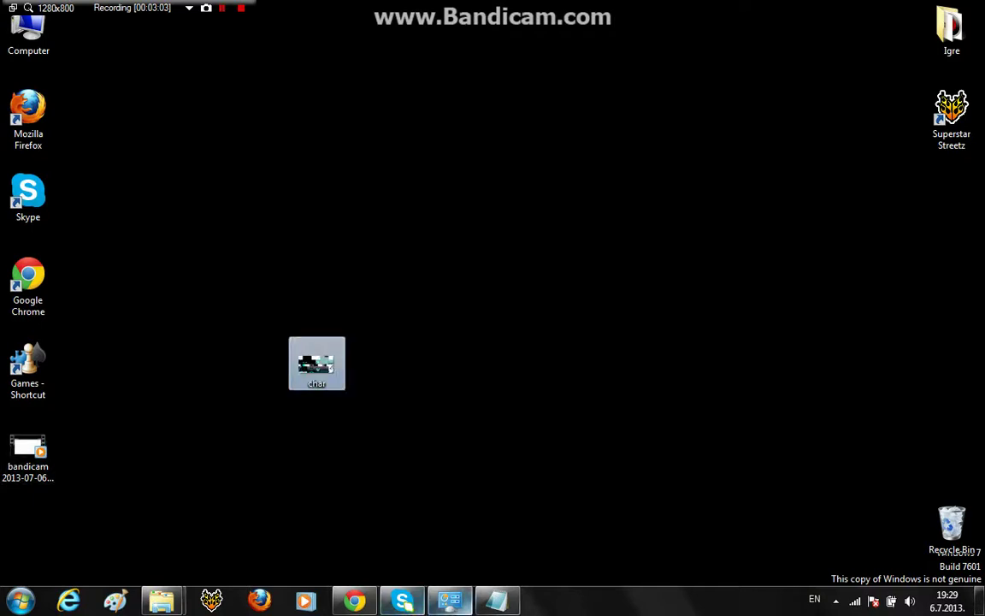
- Switch to Notepad and write the note "u start ukucajte %appdata%"
click(497, 601)
text(u st)
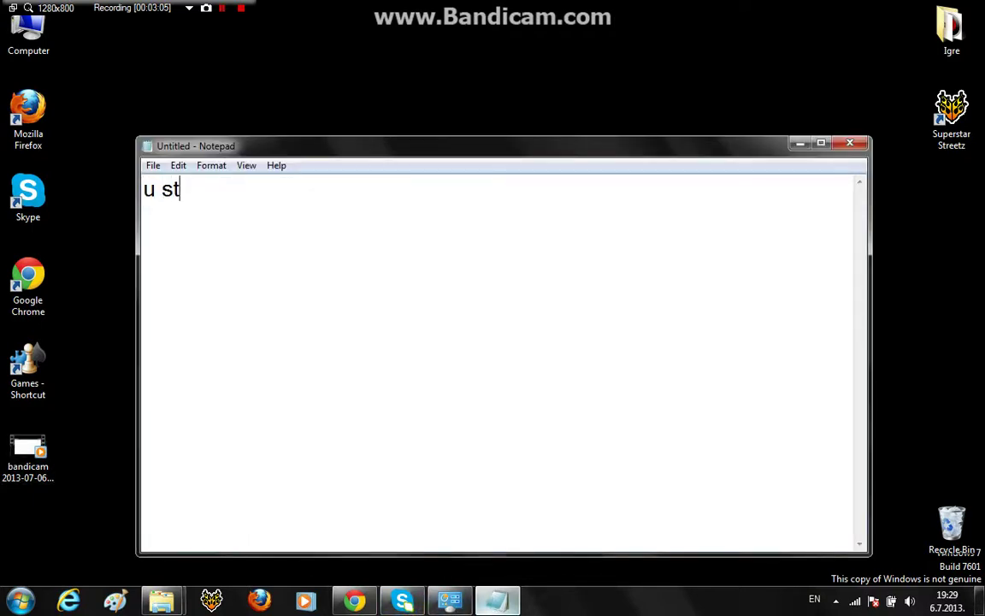
text(art ukucaj)
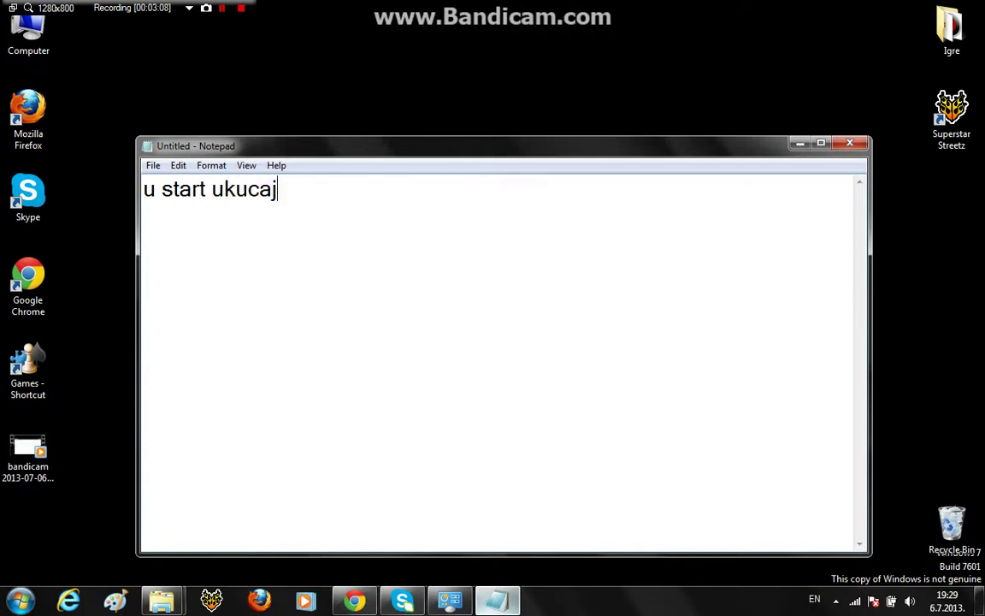
text(te %)
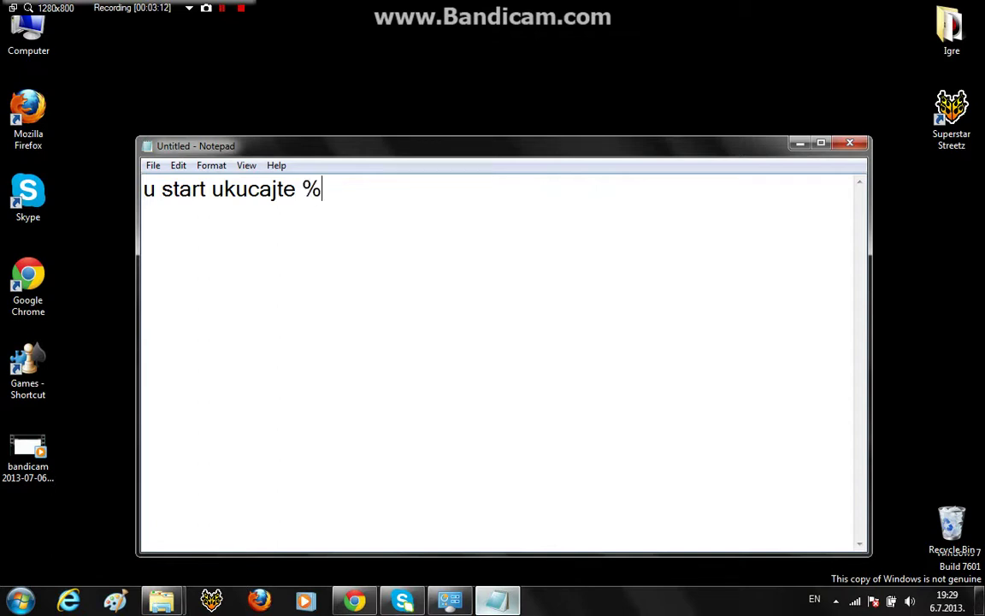
text(appdata%)
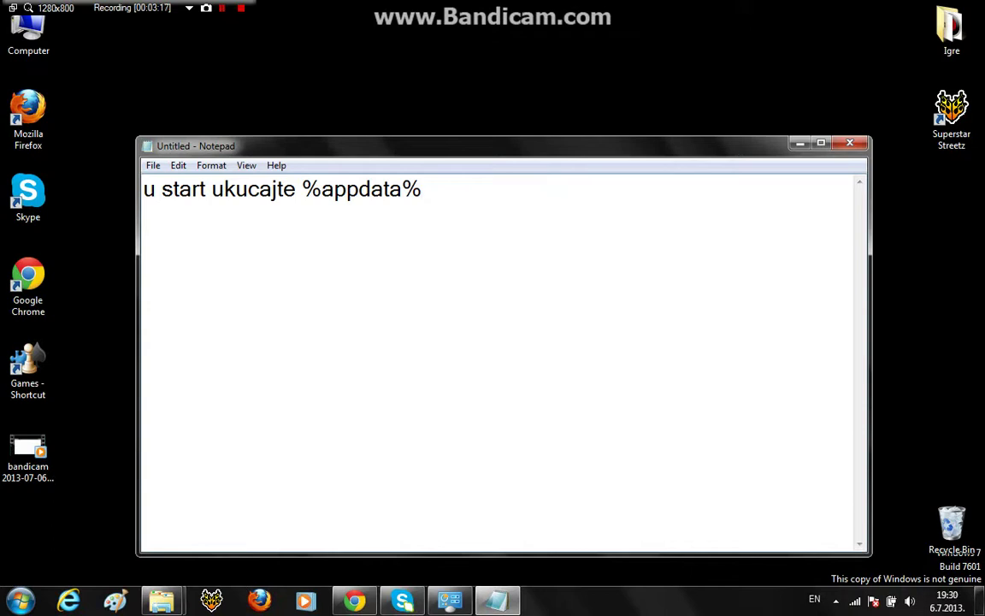
- Erase the whole %appdata% note and put the Notepad window away
key(shift+Left)
key(shift+Left)
key(shift+Left)
key(shift+Left)
key(shift+Left)
key(shift+Left)
key(shift+Left)
key(shift+Left)
key(shift+Left)
key(shift+Left)
key(shift+Left)
key(shift+Left)
key(shift+Left)
key(shift+Left)
key(shift+Left)
key(shift+Left)
key(shift+Left)
key(shift+Left)
key(shift+Left)
key(shift+Left)
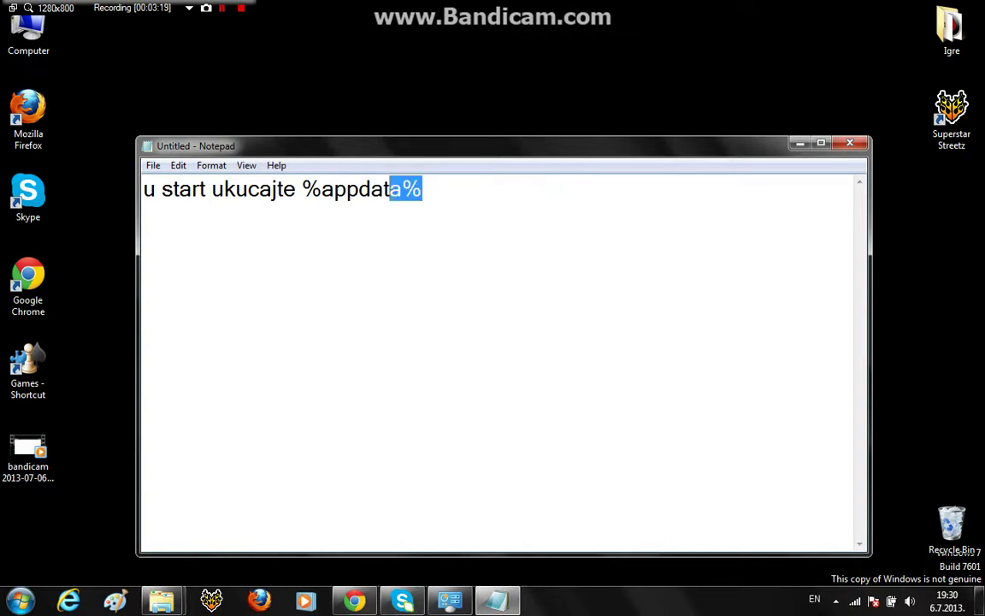
key(BackSpace)
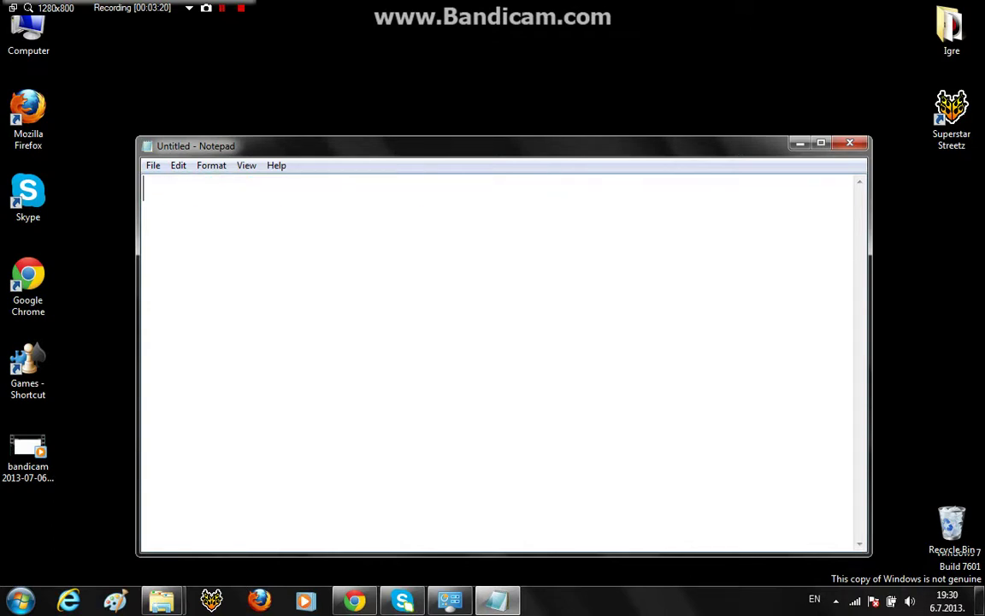
key(alt+F4)
- Search Windows for %appdata% and open the Roaming folder
key(super)
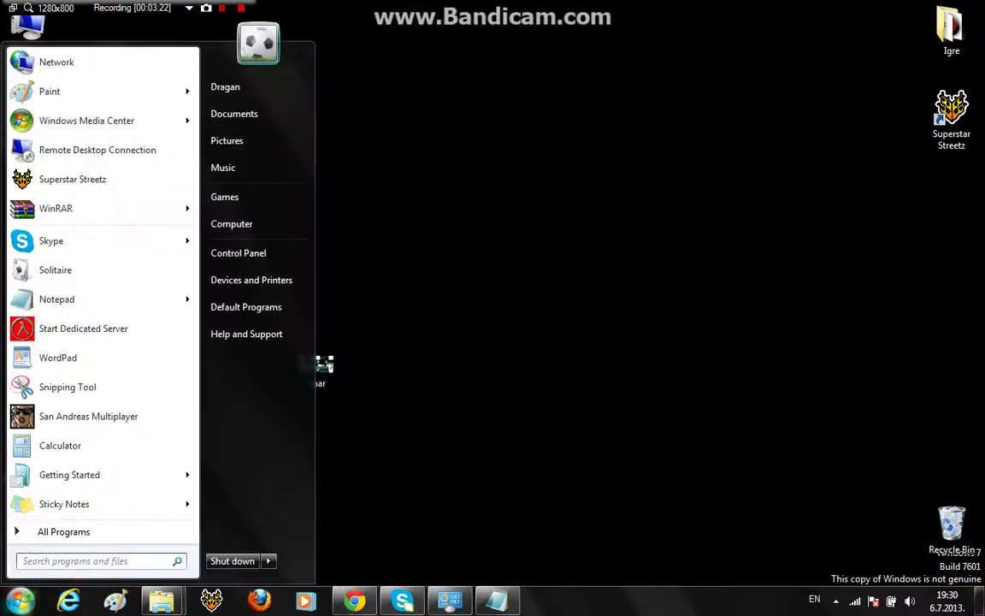
text(%app)
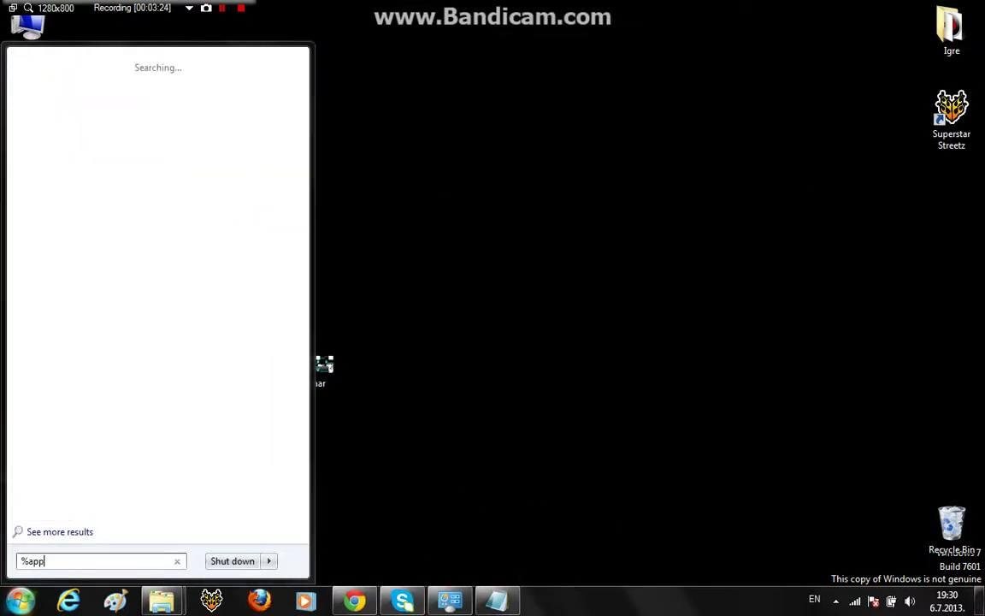
text(data%)
key(Return)
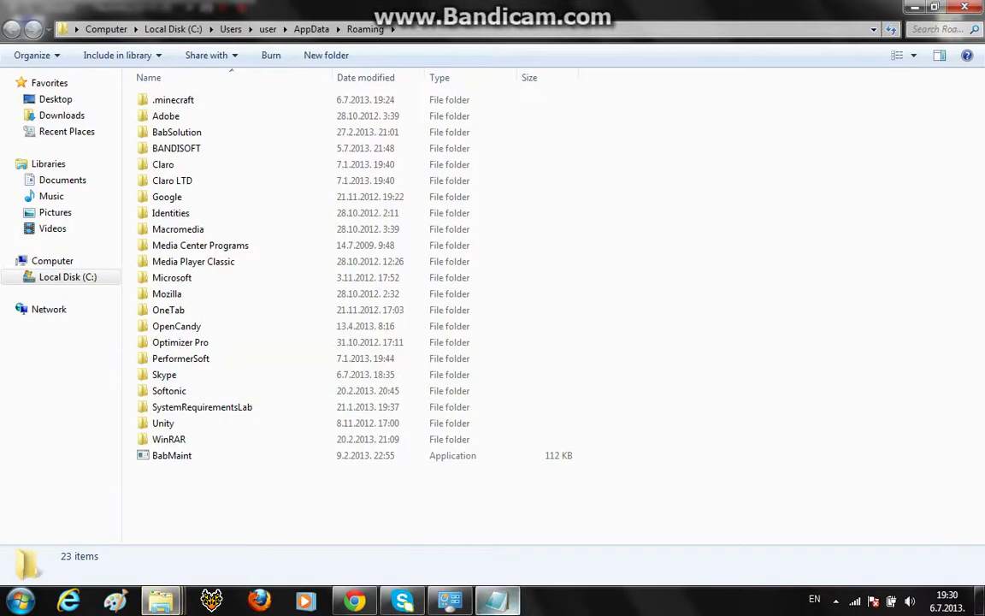
- Switch to Notepad and write the note "udjite u .minecraft"
click(497, 601)
text(udjite )
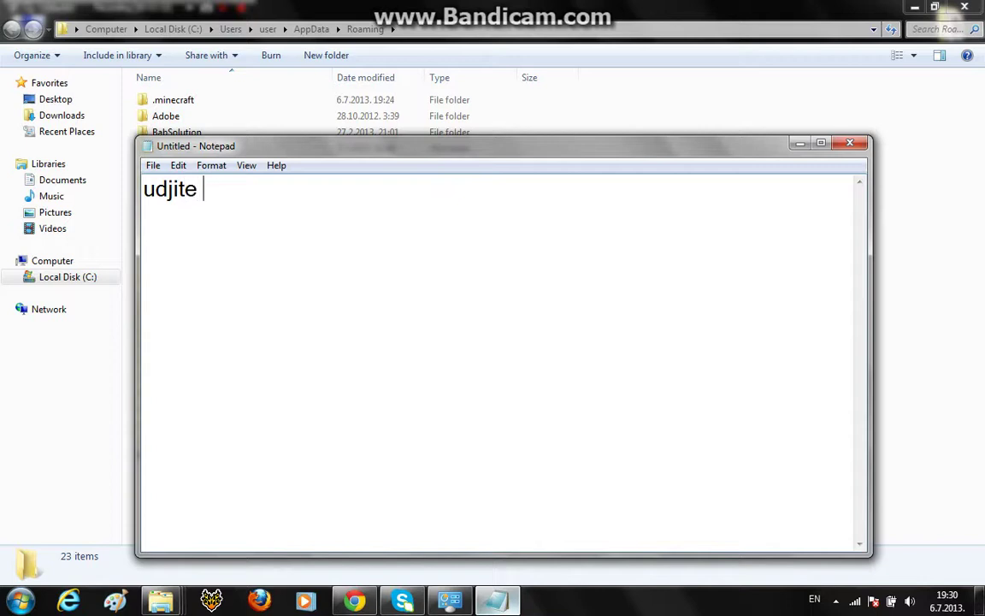
text(u .minecraft)
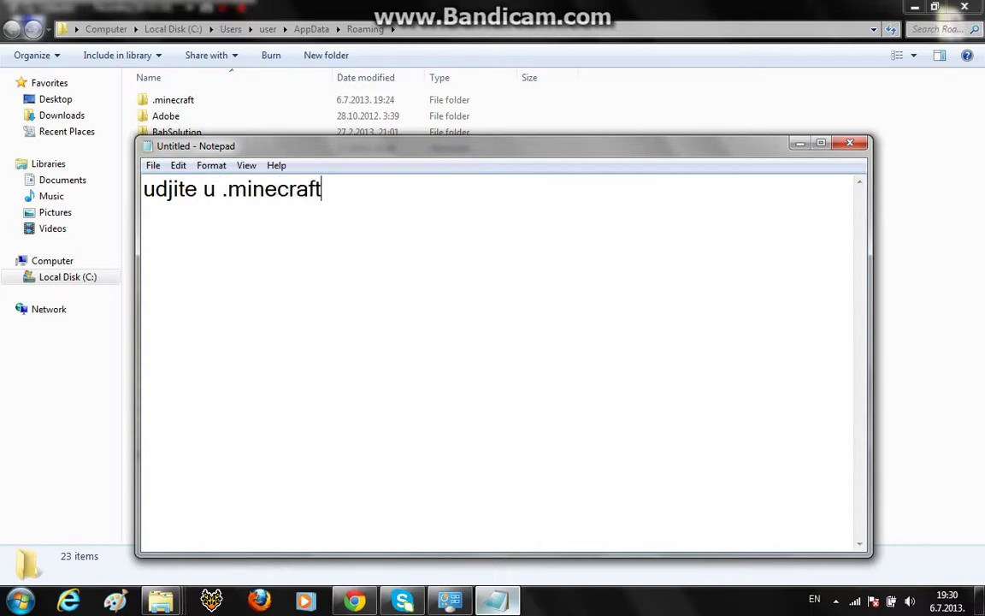
- Erase the whole note about entering the .minecraft folder
key(shift+Left)
key(shift+Left)
key(shift+Left)
key(shift+Left)
key(shift+Left)
key(shift+Left)
key(shift+Left)
key(shift+Left)
key(shift+Left)
key(shift+Left)
key(shift+Left)
key(shift+Left)
key(shift+Left)
key(shift+Left)
key(shift+Left)
key(shift+Left)
key(shift+Left)
key(shift+Left)
key(shift+Left)
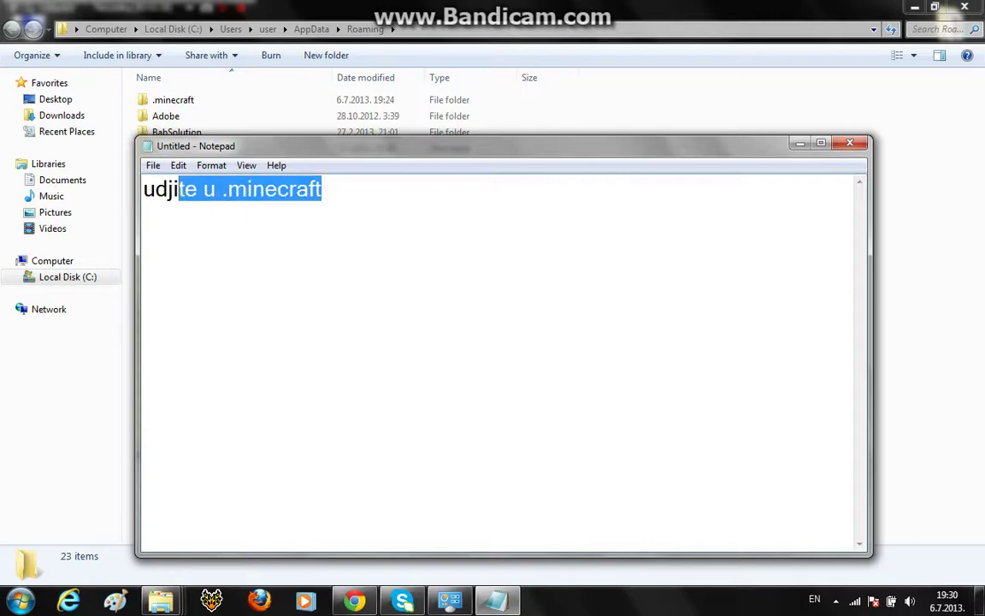
key(BackSpace)
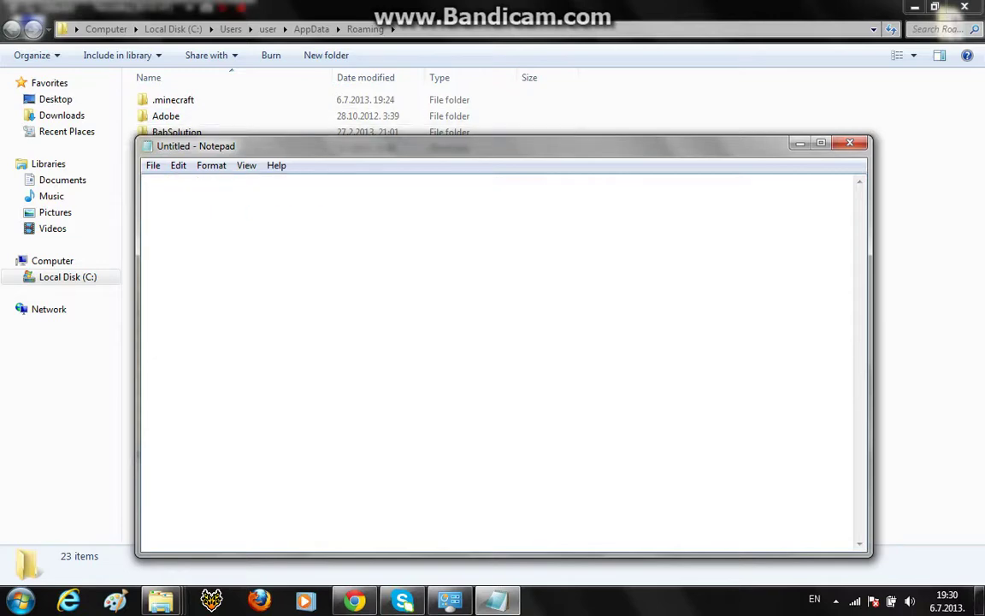
- Minimize Notepad and open the .minecraft folder inside Roaming
click(800, 143)
double_click(172, 99)
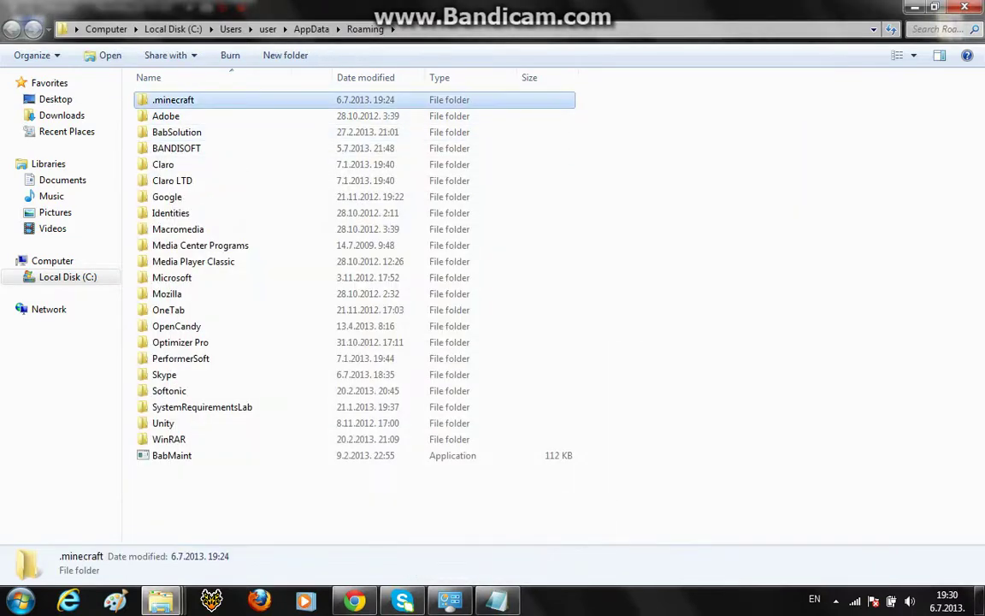
- Write the note "pa u bin" in Notepad, erase it and minimize the window
click(497, 601)
text(pa u bin)
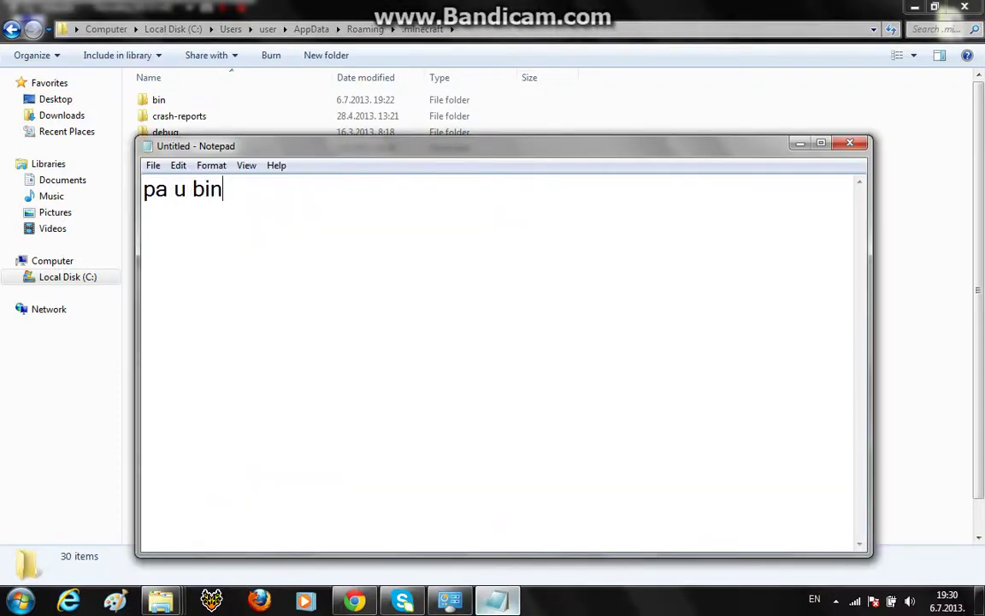
key(BackSpace)
key(BackSpace)
key(BackSpace)
key(BackSpace)
key(BackSpace)
key(BackSpace)
key(BackSpace)
key(BackSpace)
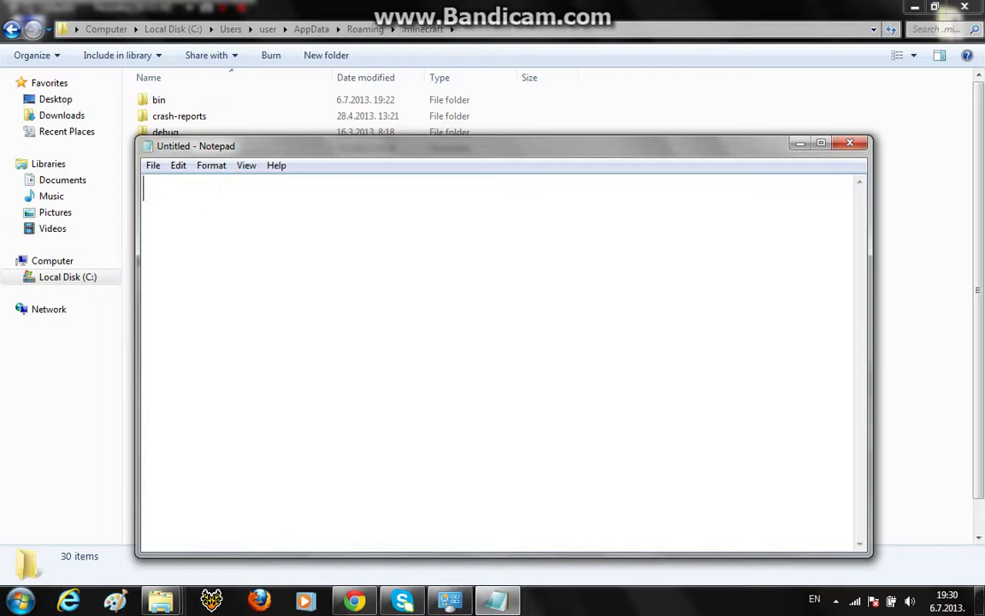
click(800, 143)
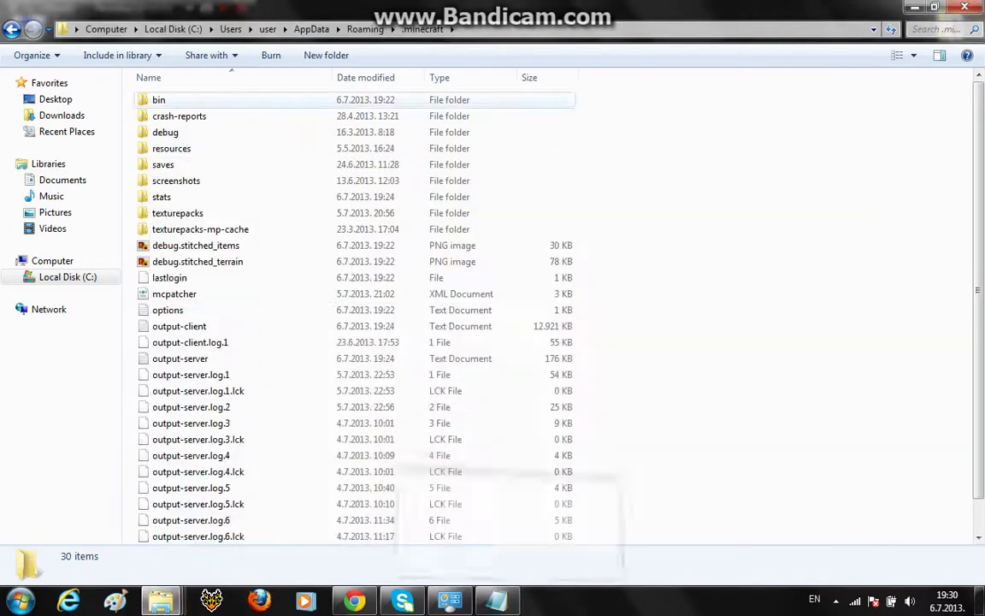
- Open the bin folder and open the minecraft jar file with WinRAR archiver
click(159, 99)
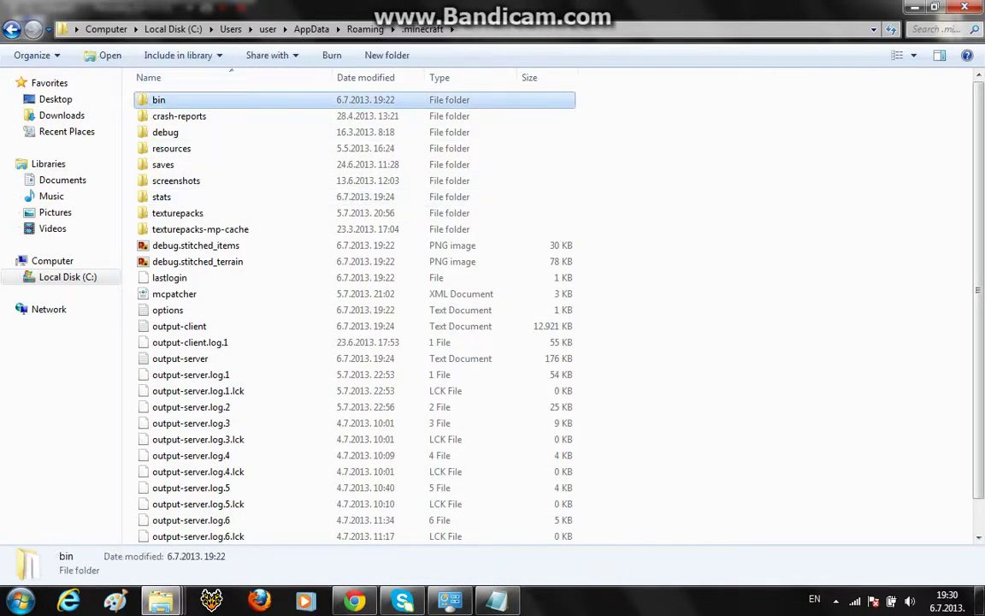
double_click(158, 99)
right_click(173, 181)
mouse_move(220, 208)
click(402, 208)
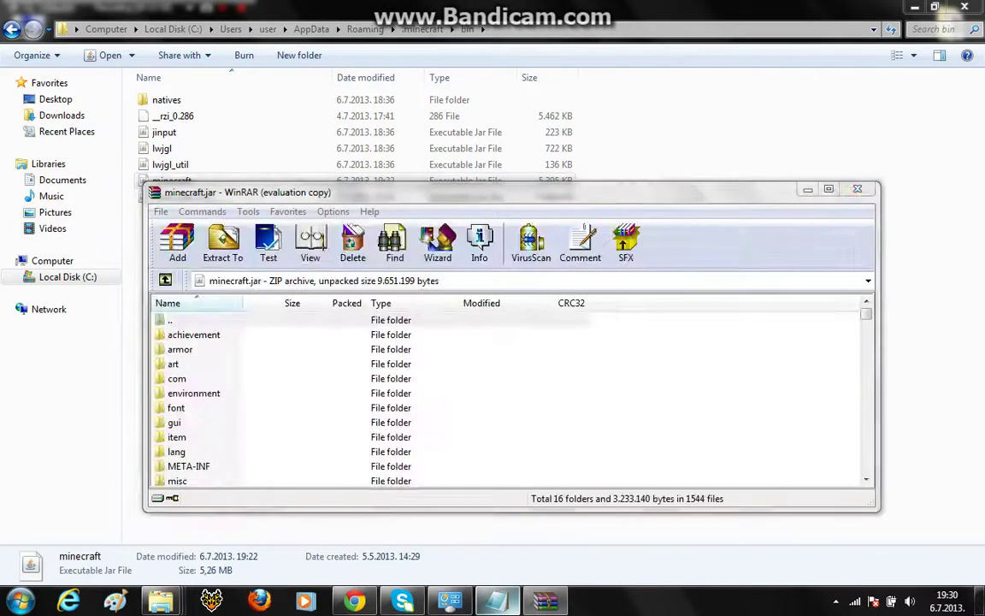
- Switch to Notepad, write the note "idite open with winrar arhiver" and minimize the window
click(497, 600)
text(i)
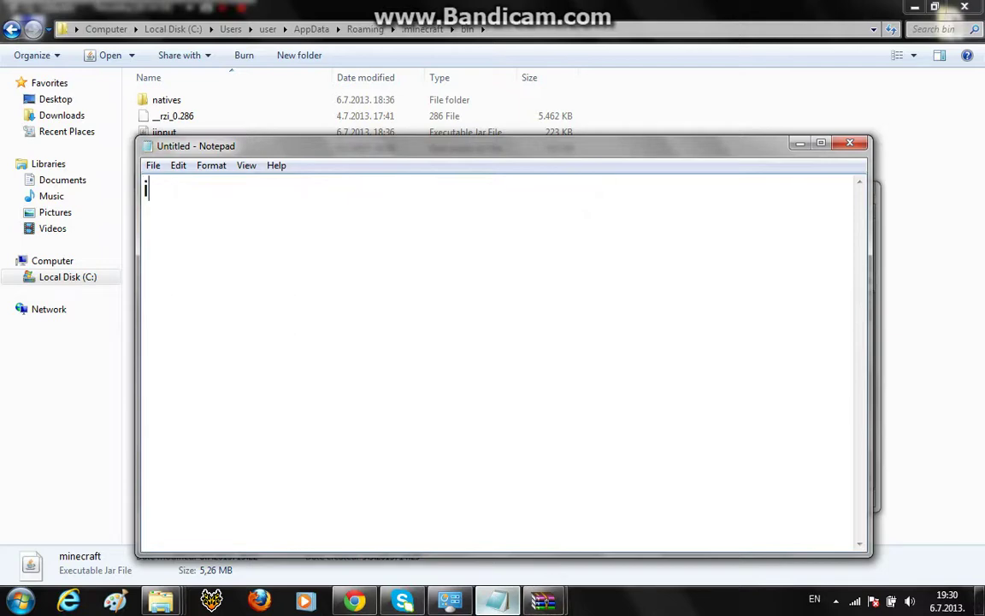
text(dite o)
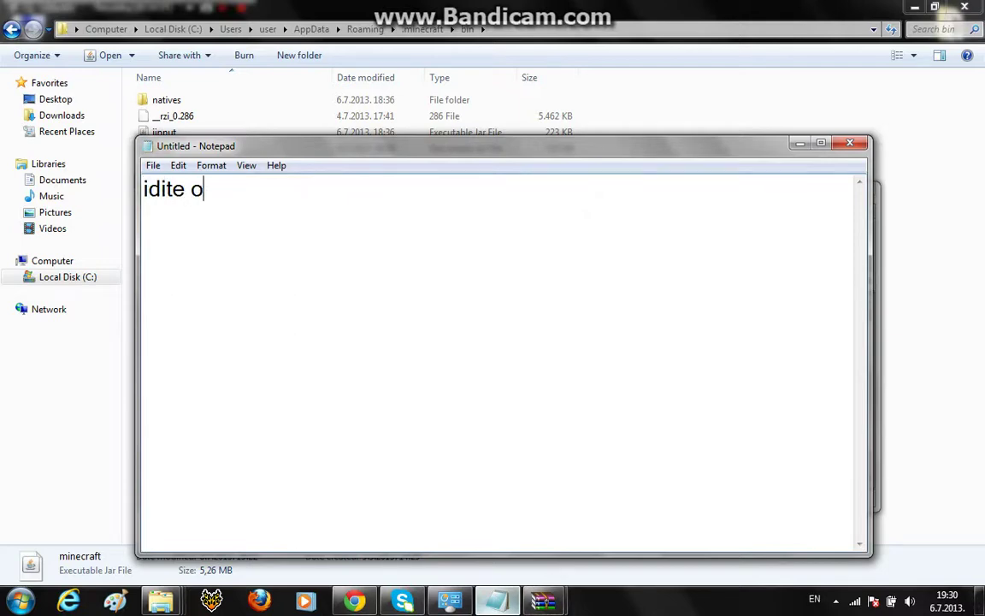
text(pen wi)
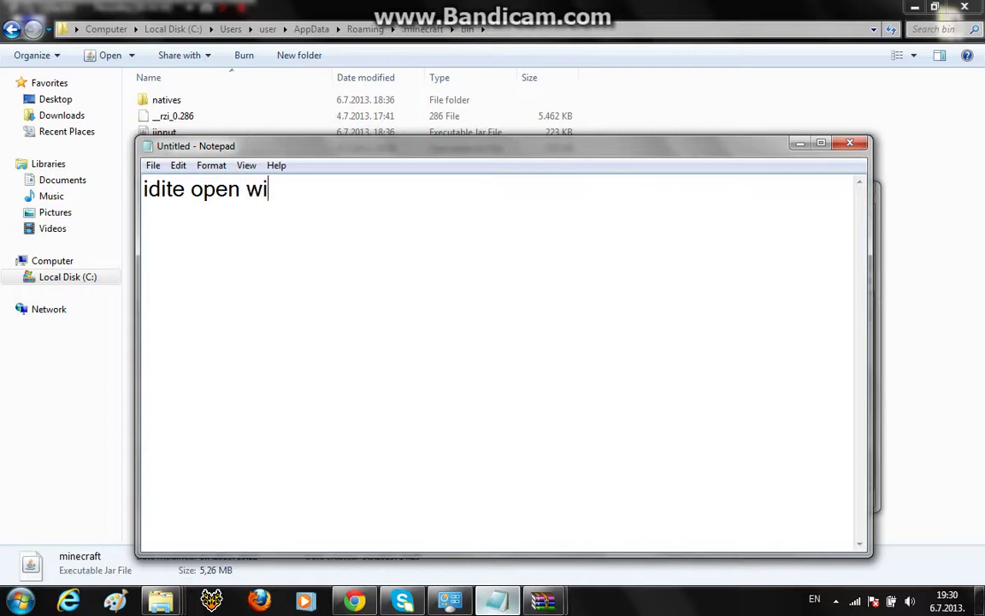
text(th win)
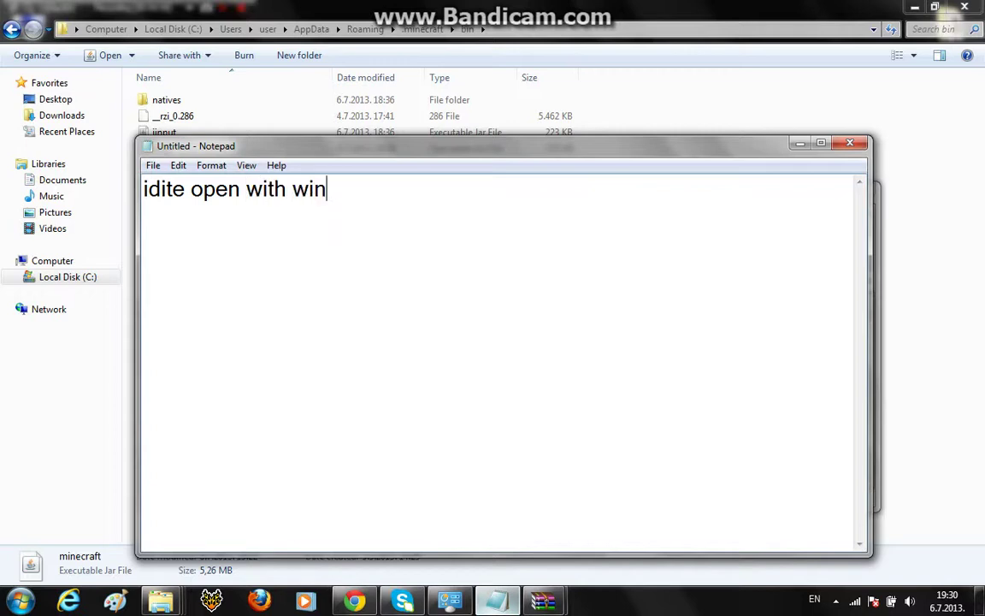
text(rar ar)
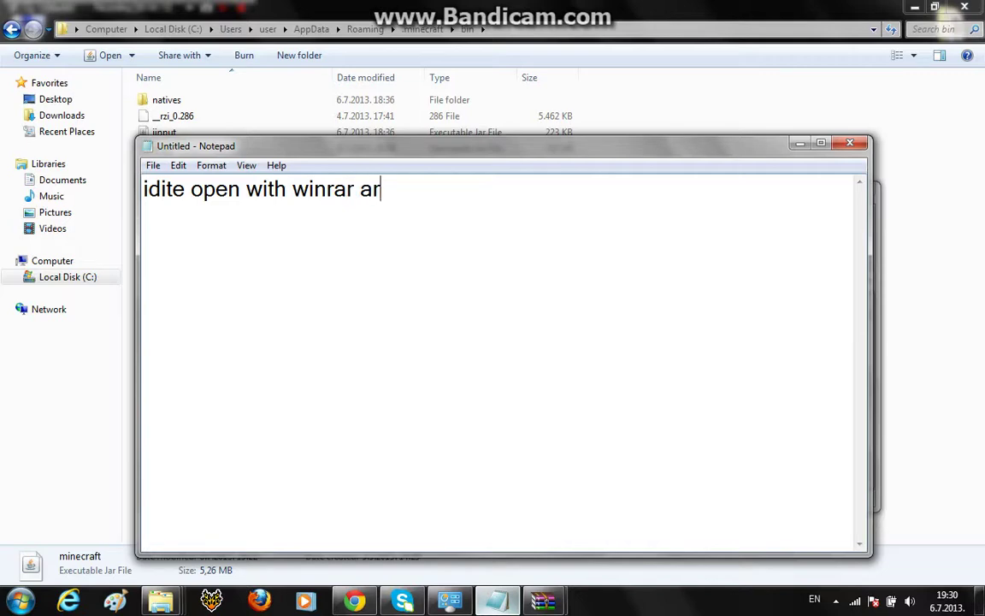
text(hiver)
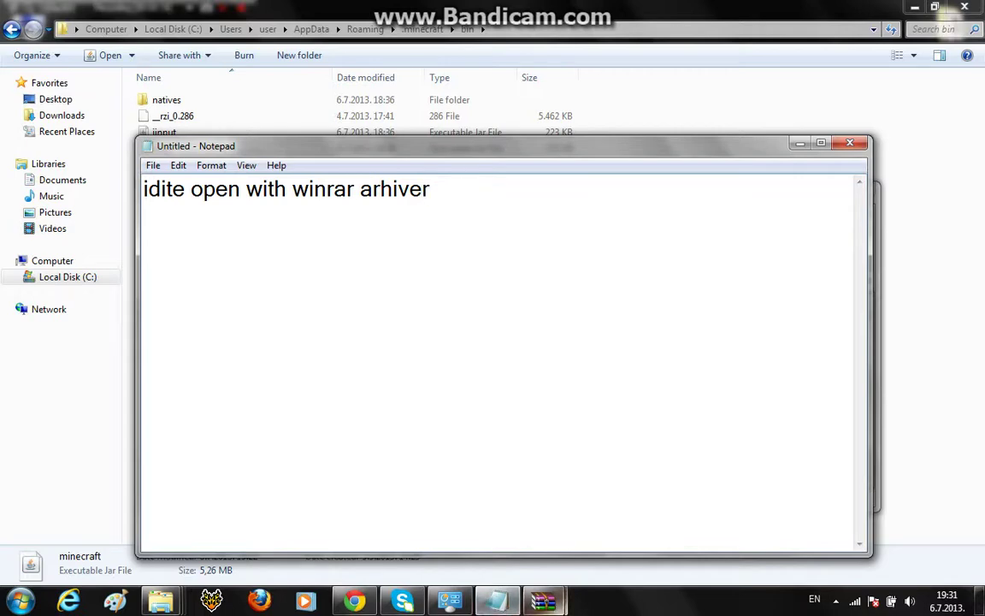
mouse_move(542, 601)
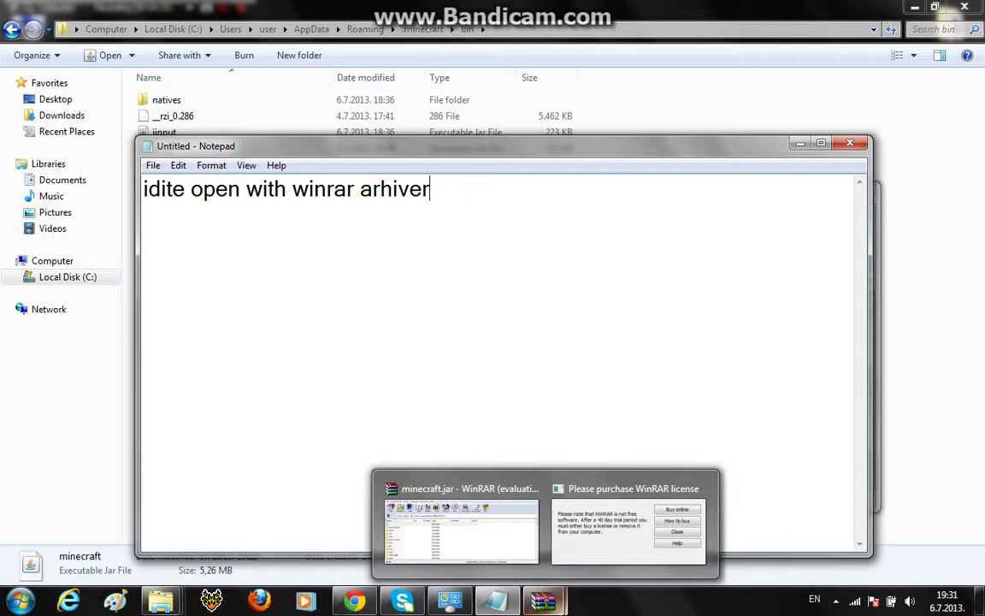
click(799, 143)
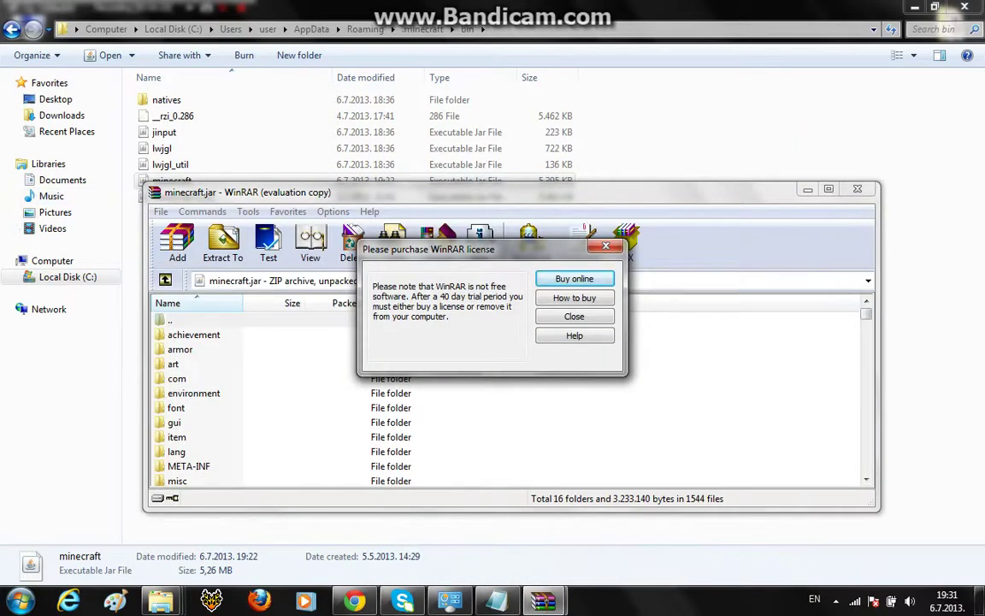
- Minimize the WinRAR window and show which programs can open the minecraft jar file in the bin folder
click(807, 189)
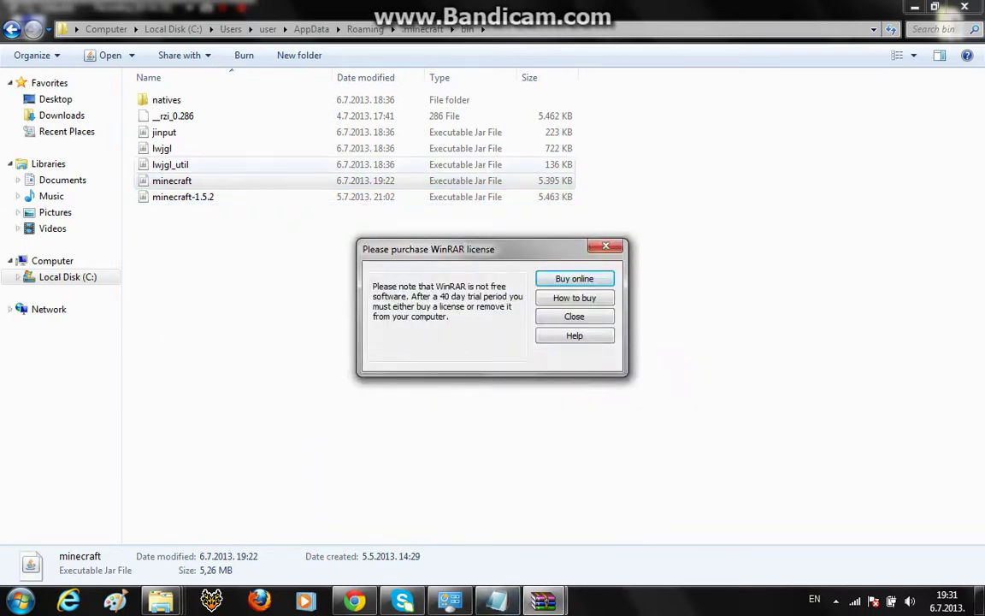
right_click(178, 181)
mouse_move(257, 204)
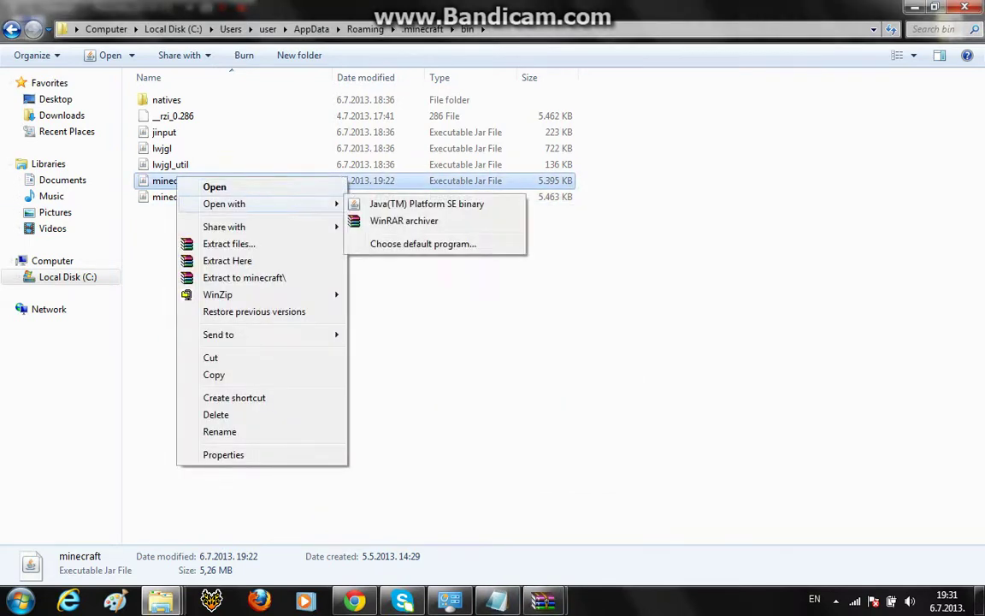
key(Escape)
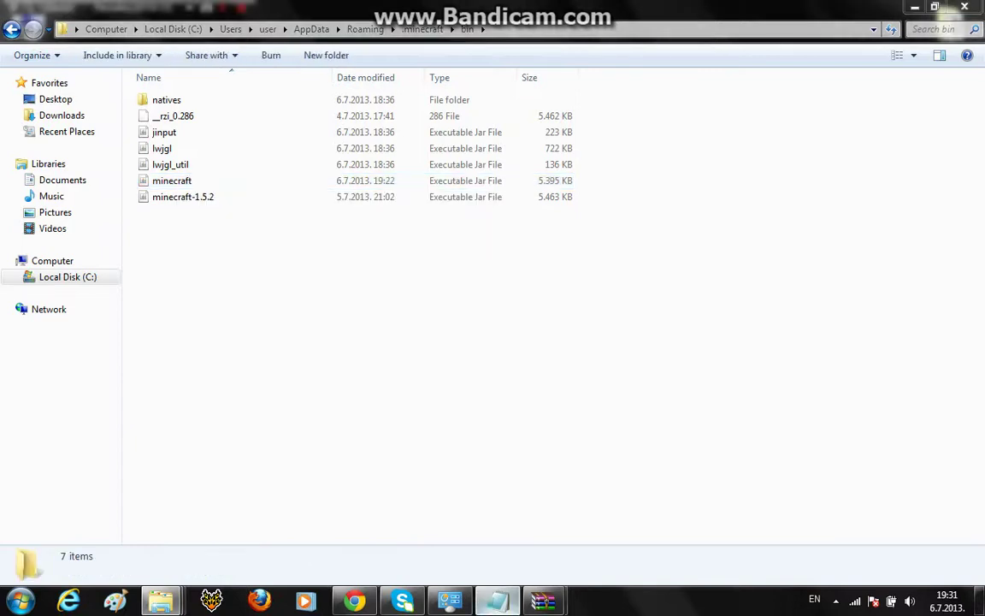
- Return to Notepad and correct the note's last word to "archiver"
click(496, 600)
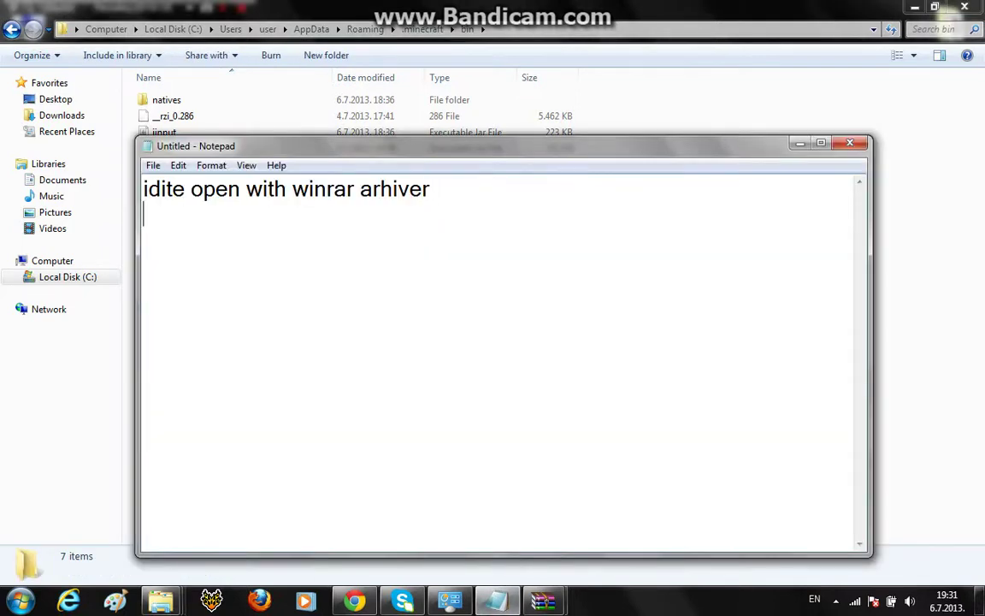
key(BackSpace)
key(BackSpace)
key(BackSpace)
key(BackSpace)
key(BackSpace)
key(BackSpace)
text(chiver)
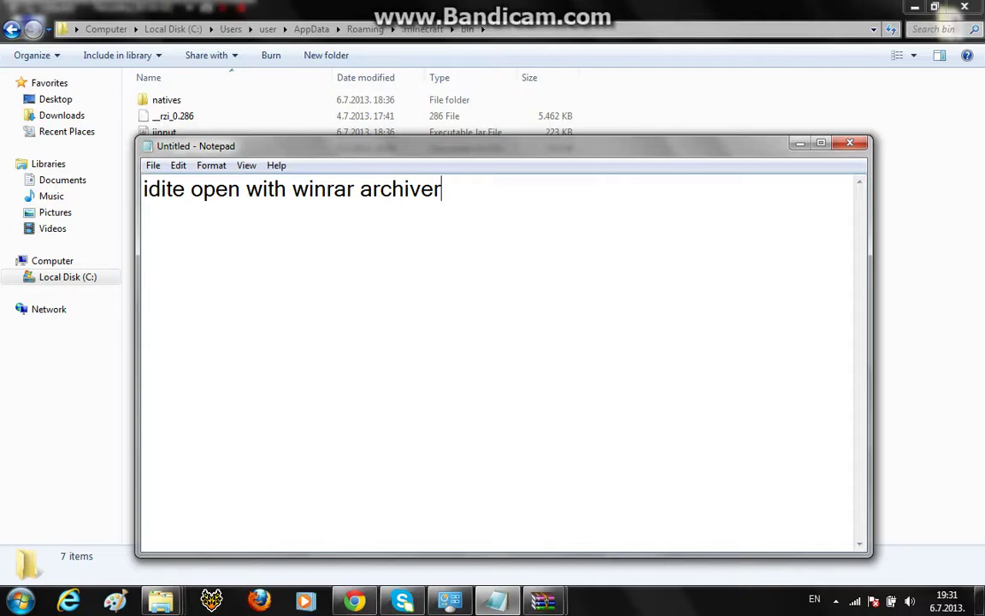
- Erase the whole note about opening with WinRAR and put the Notepad window away
key(shift+Left)
key(shift+Left)
key(shift+Left)
key(shift+Left)
key(shift+Left)
key(shift+Left)
key(shift+Left)
key(shift+Left)
key(shift+Left)
key(shift+Left)
key(shift+Left)
key(shift+Left)
key(shift+Left)
key(shift+Left)
key(shift+Left)
key(shift+Left)
key(shift+Left)
key(shift+Left)
key(shift+Left)
key(shift+Left)
key(BackSpace)
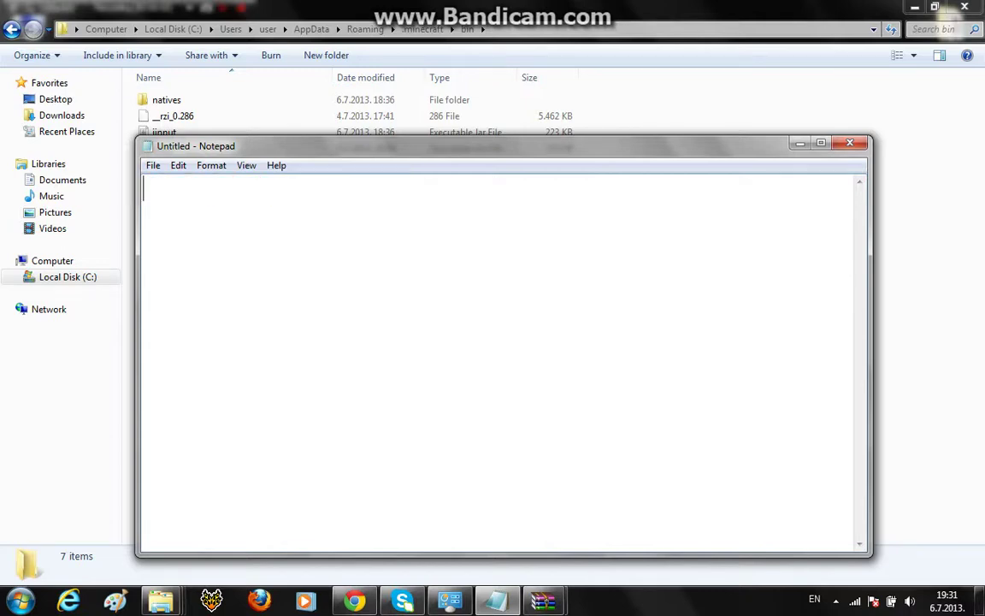
click(850, 142)
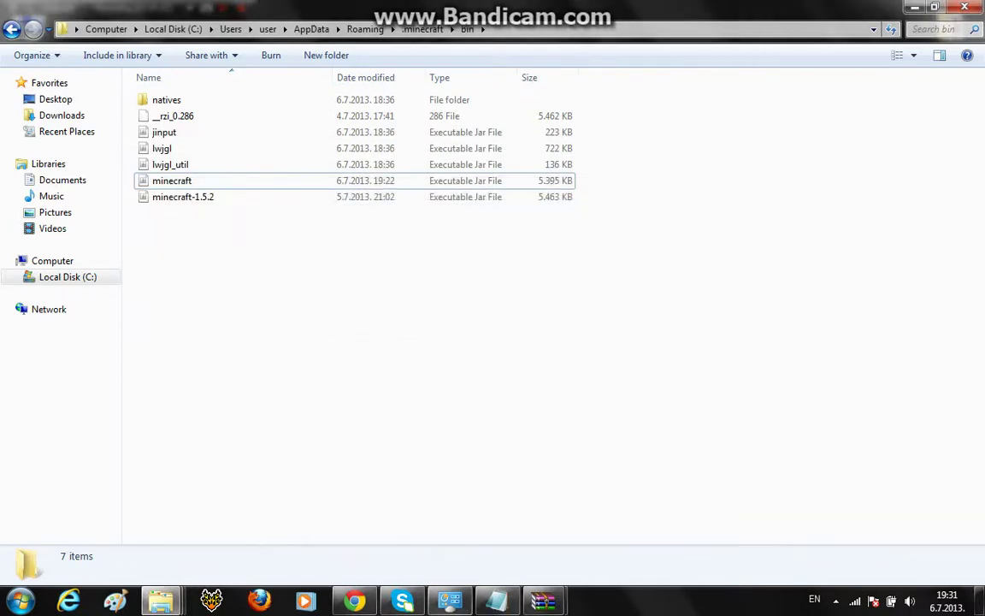
- Switch to Chrome, view the B.o.B - Strange Clouds YouTube tab and minimize the browser
click(354, 601)
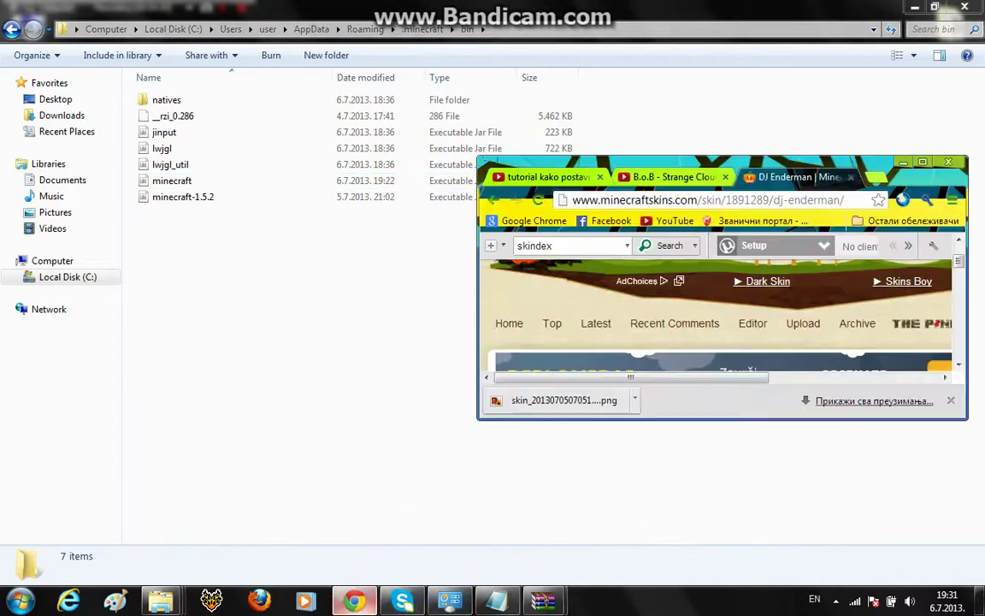
click(676, 176)
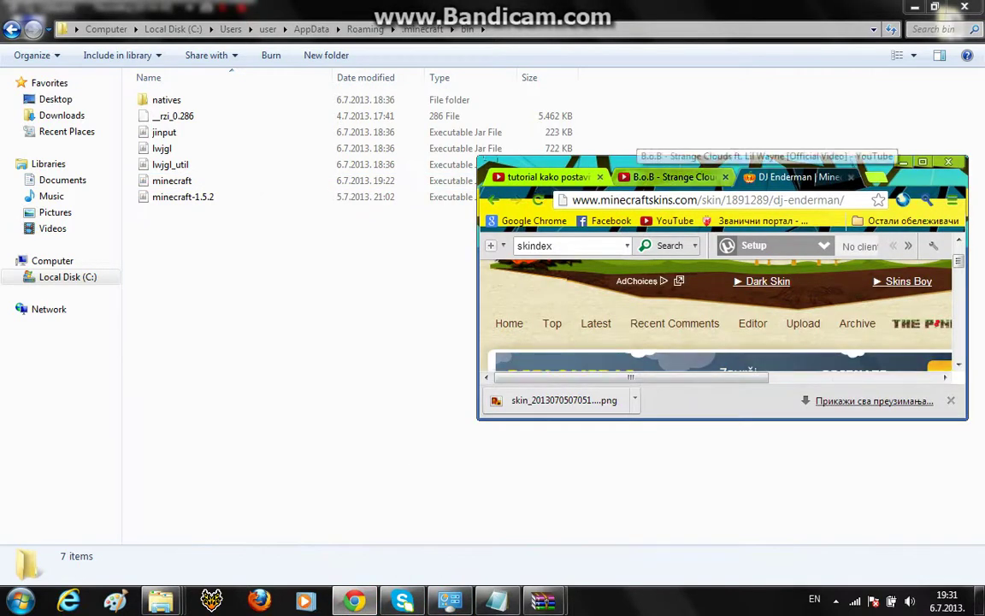
scroll(722, 317, down, 3)
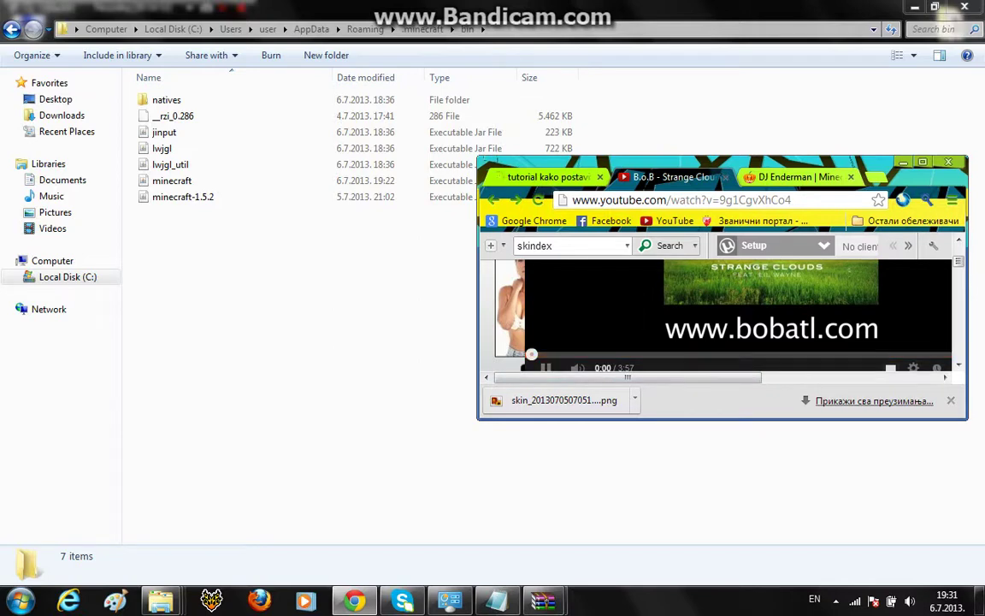
key(super+Down)
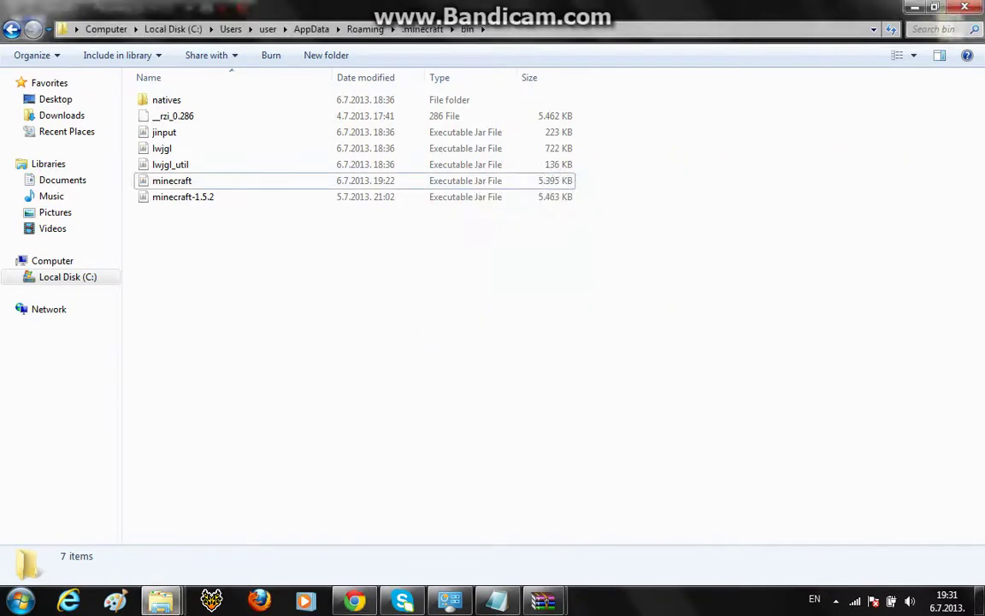
- Restore the minecraft.jar window in WinRAR, minimize the bin folder window and move WinRAR beside the char image on the desktop
mouse_move(544, 602)
mouse_move(629, 522)
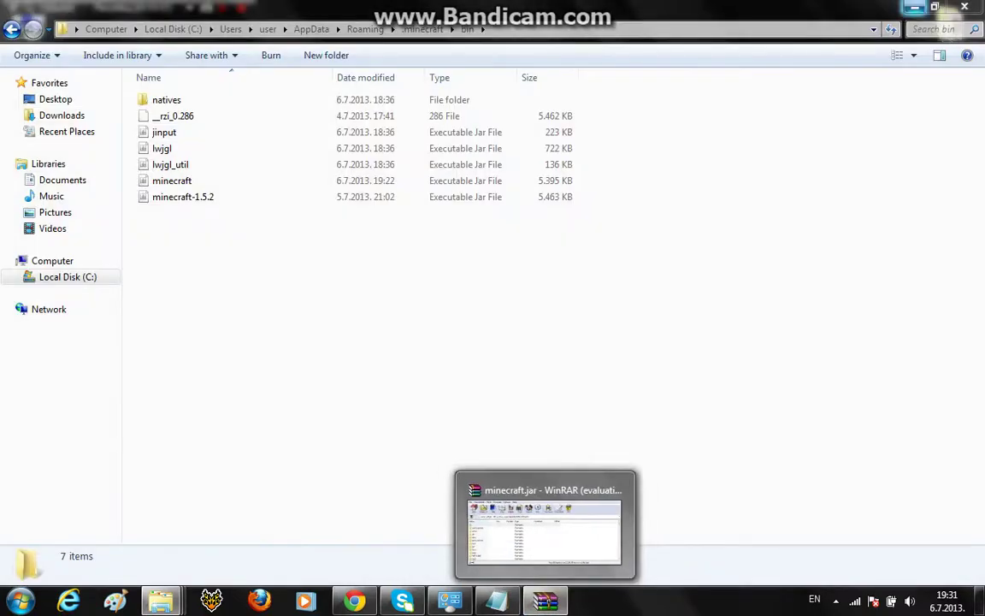
click(544, 530)
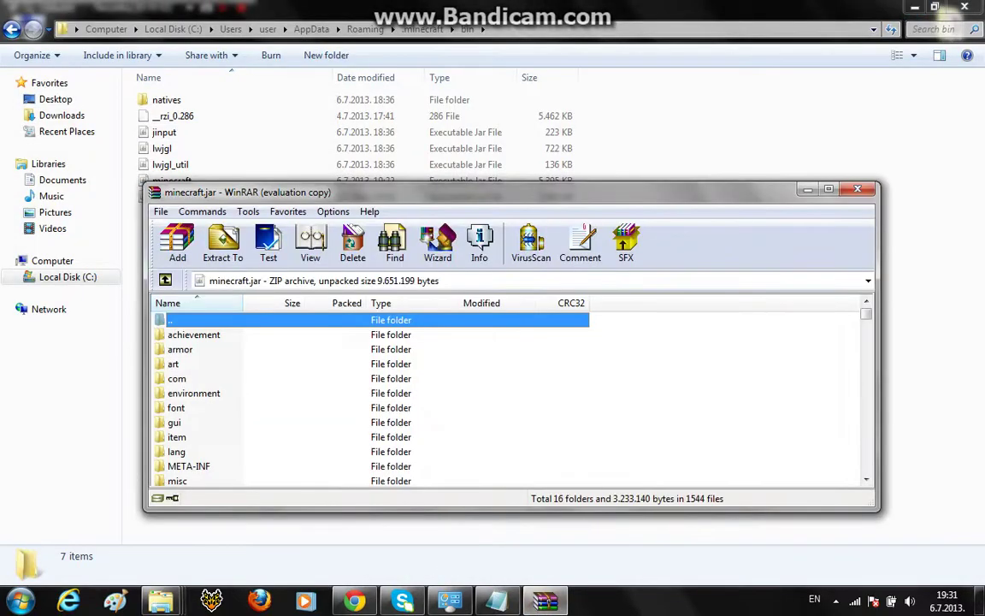
click(914, 7)
drag(291, 191, 579, 166)
- Delete the META-INF folder from the minecraft.jar archive and confirm the deletion
right_click(432, 440)
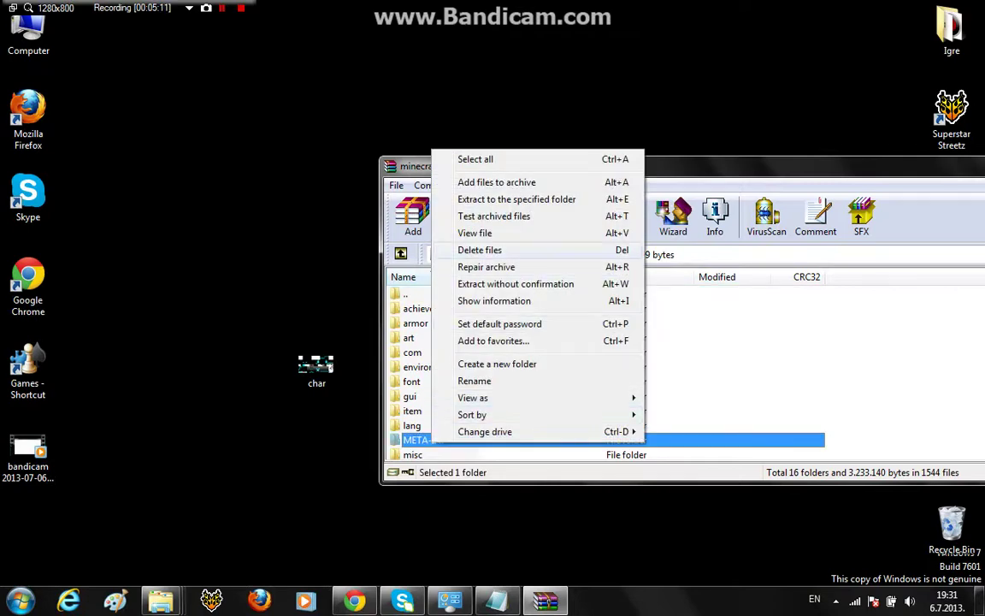
click(480, 249)
click(510, 352)
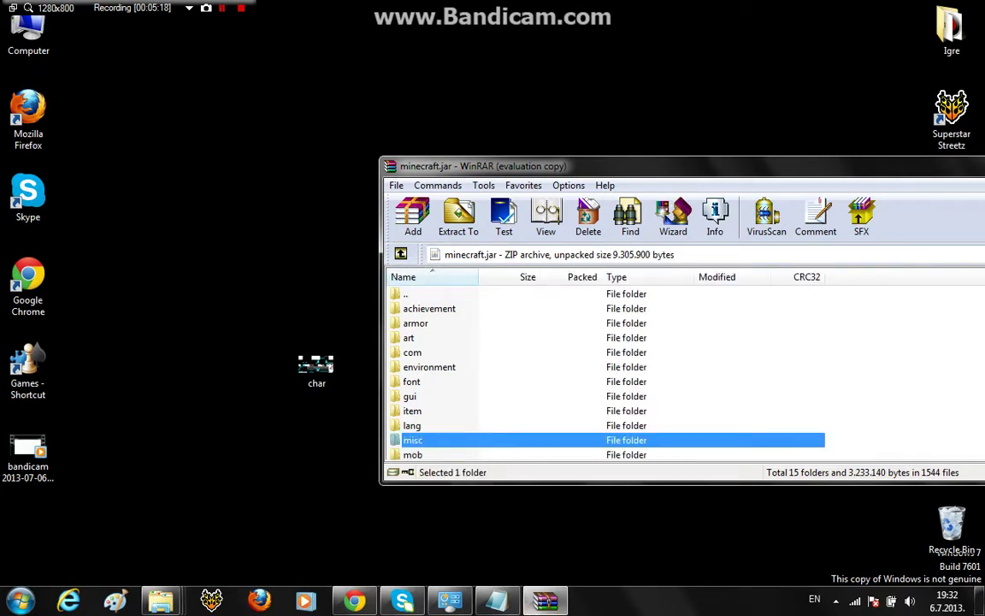
- Switch to Notepad and write the note "obrisite META-INF PA STAVITE CHAR U MOB"
click(498, 601)
text(obr)
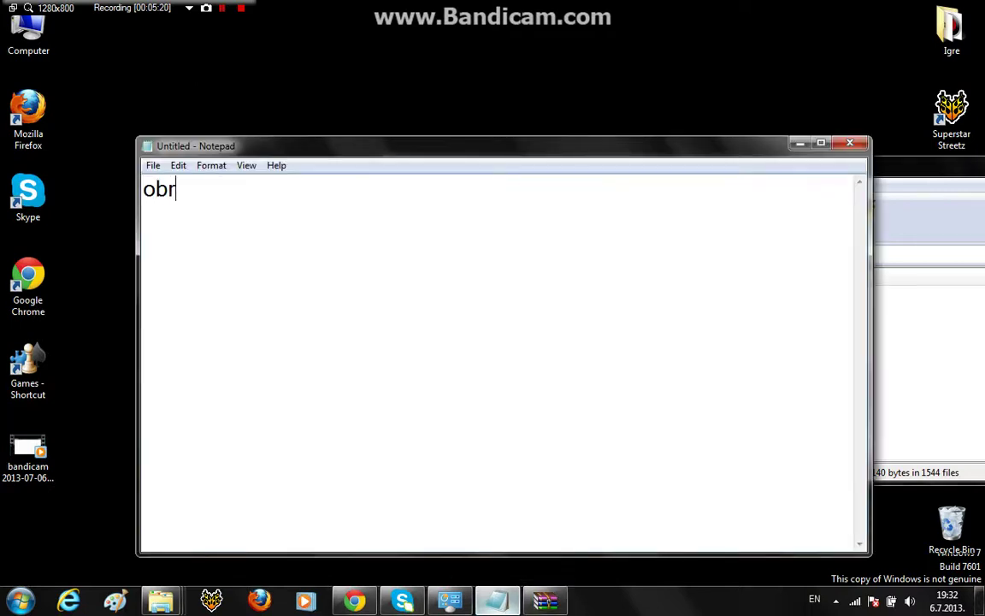
text(isite me)
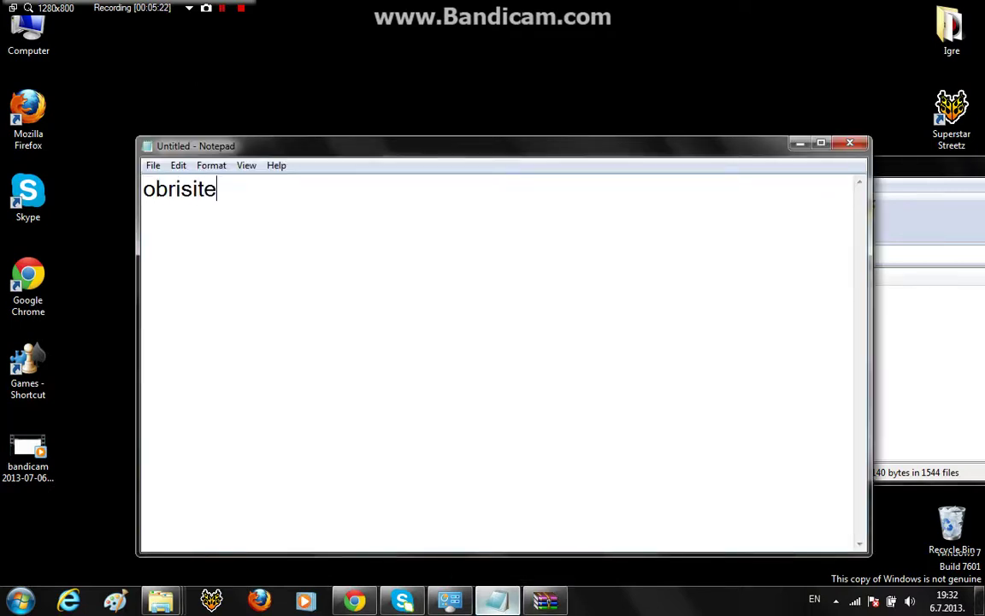
key(BackSpace)
key(BackSpace)
text(META)
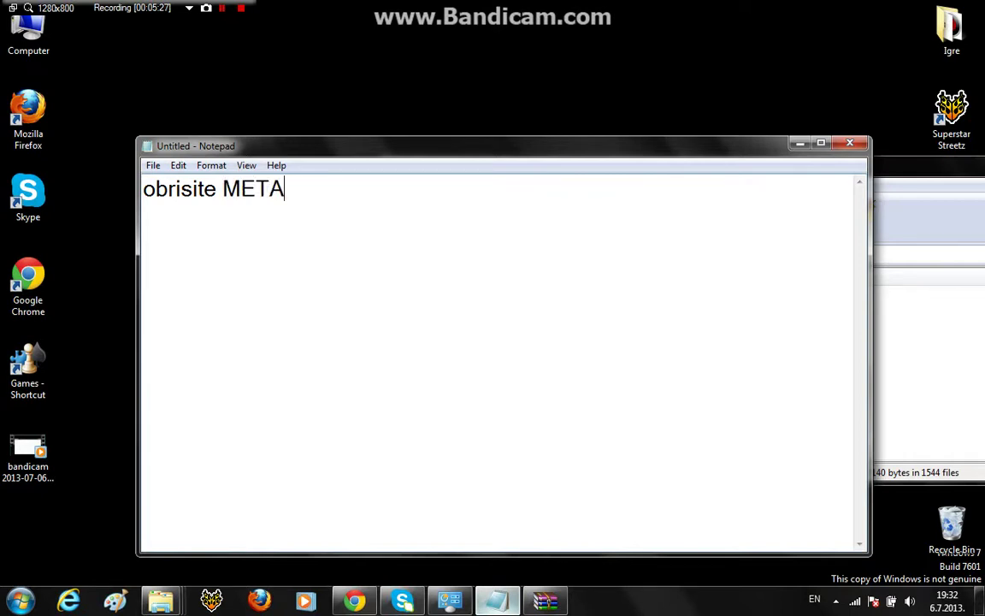
text(-INF )
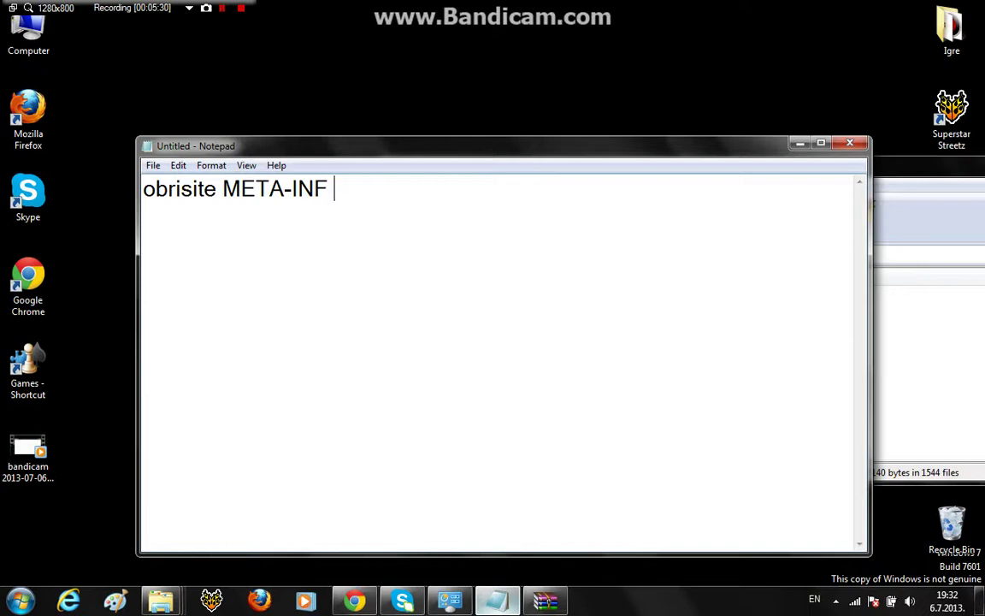
text(PA STA)
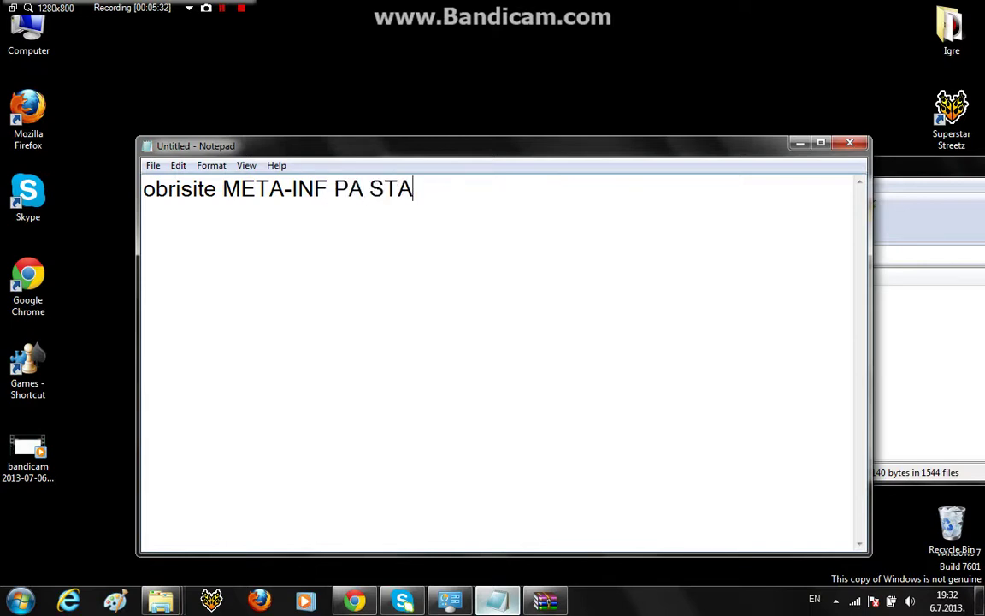
text(VITE C)
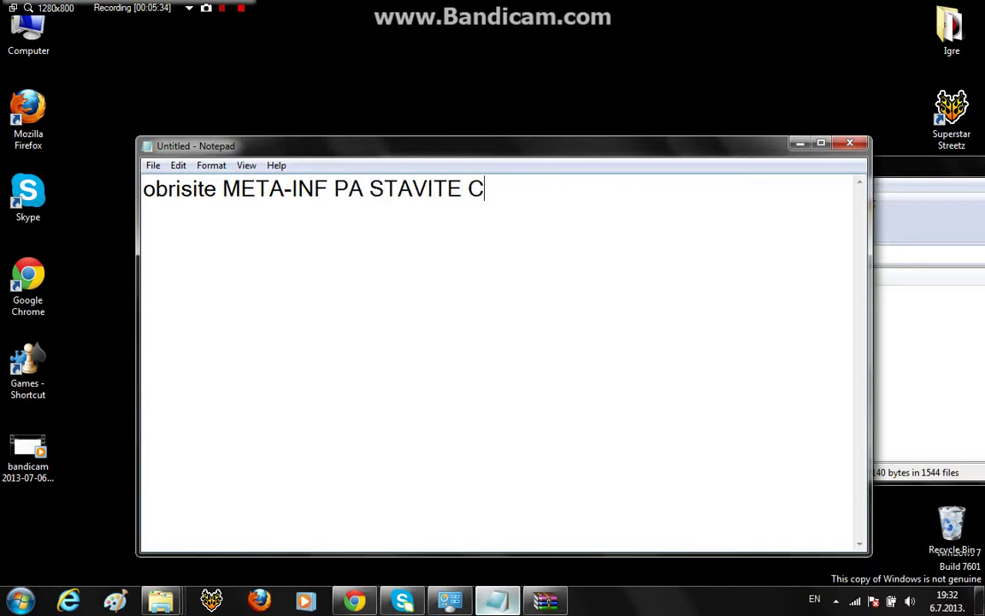
text(HAR U MOB)
- Erase the note about META-INF and char, and minimize Notepad
key(BackSpace)
key(BackSpace)
key(BackSpace)
key(BackSpace)
key(BackSpace)
key(BackSpace)
key(BackSpace)
key(BackSpace)
key(BackSpace)
key(BackSpace)
key(BackSpace)
key(BackSpace)
key(BackSpace)
key(BackSpace)
key(BackSpace)
key(BackSpace)
key(BackSpace)
key(BackSpace)
key(BackSpace)
key(BackSpace)
key(BackSpace)
key(BackSpace)
key(BackSpace)
key(BackSpace)
key(BackSpace)
key(BackSpace)
key(BackSpace)
key(BackSpace)
key(BackSpace)
key(BackSpace)
key(BackSpace)
key(BackSpace)
key(BackSpace)
key(BackSpace)
key(BackSpace)
key(BackSpace)
key(BackSpace)
key(BackSpace)
key(BackSpace)
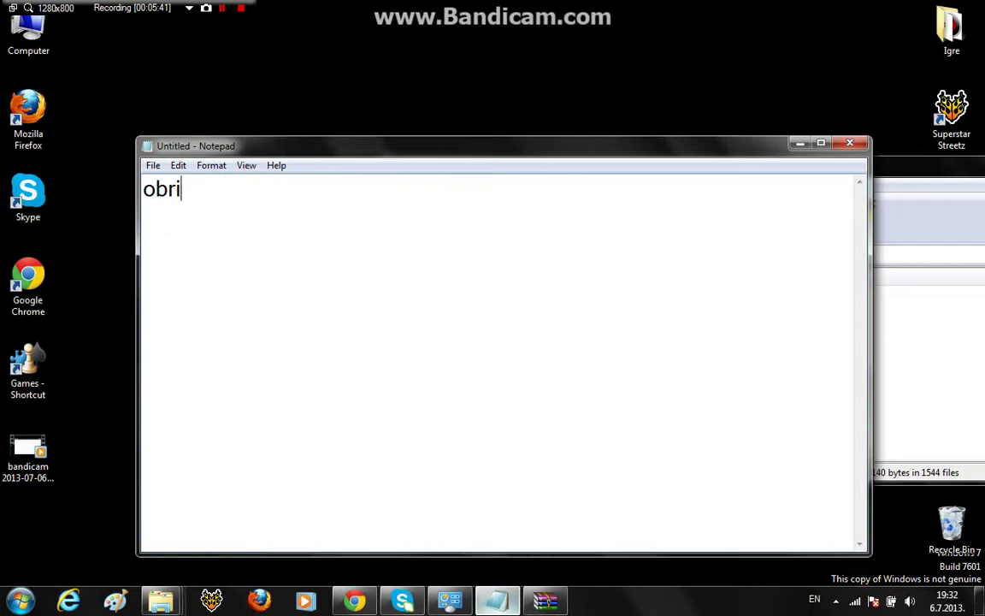
click(800, 143)
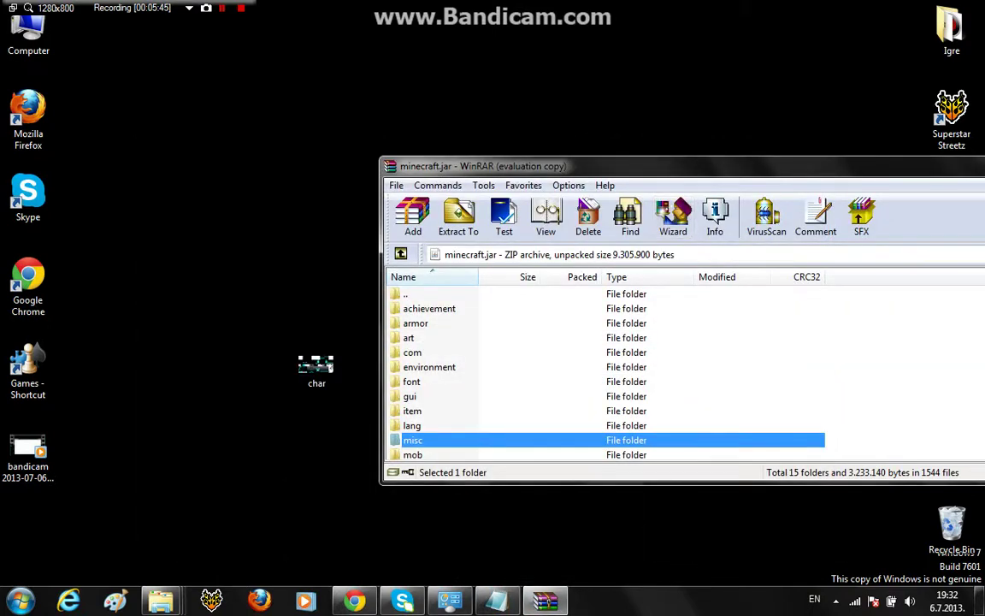
- Open the mob folder in the minecraft.jar archive and add the desktop's char image to it with the default archive settings
double_click(413, 454)
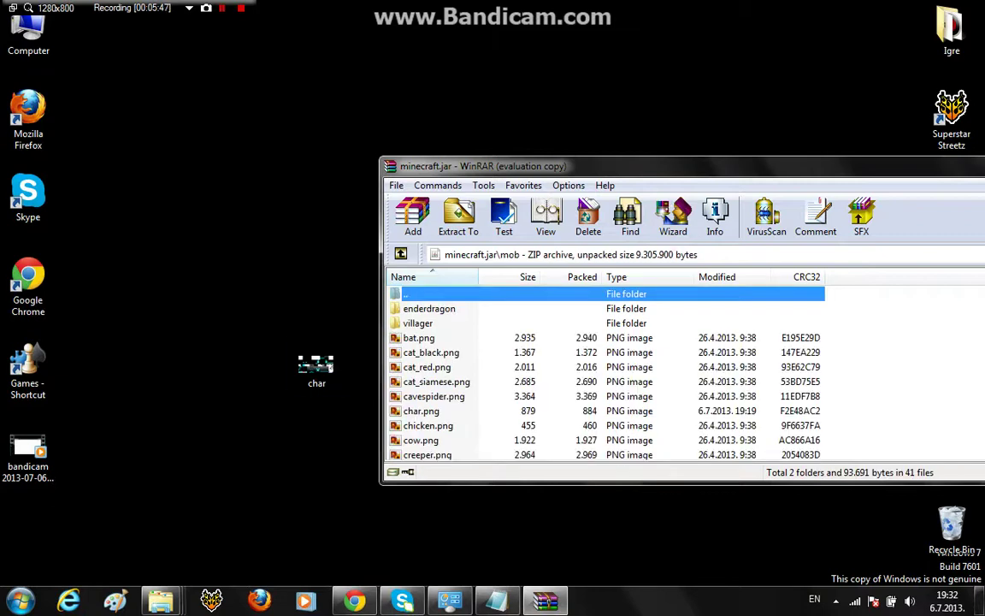
drag(316, 368, 598, 385)
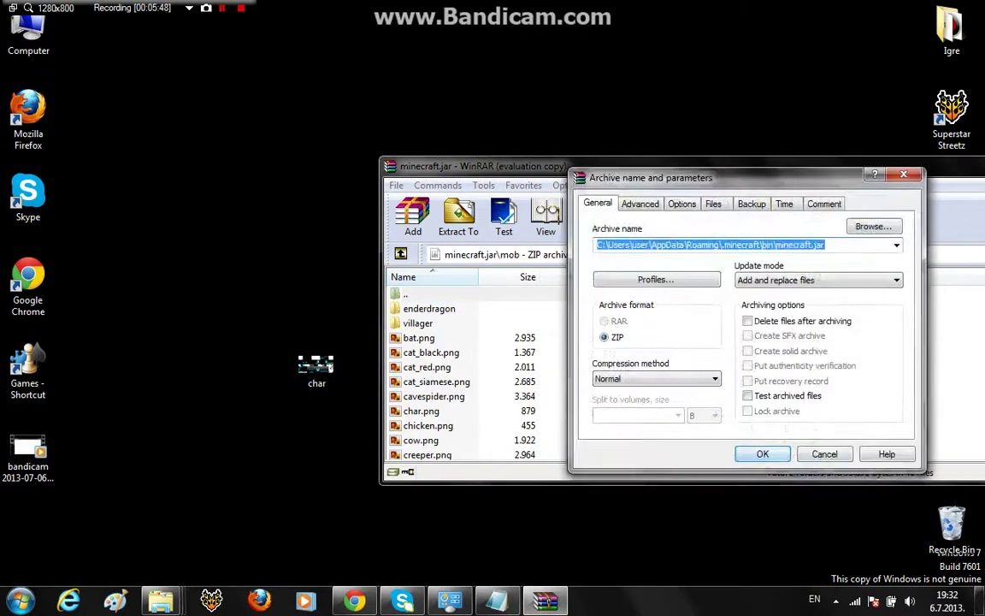
key(Return)
- Delete the char image from the desktop, confirm moving it to the Recycle Bin, and close the WinRAR window
click(316, 368)
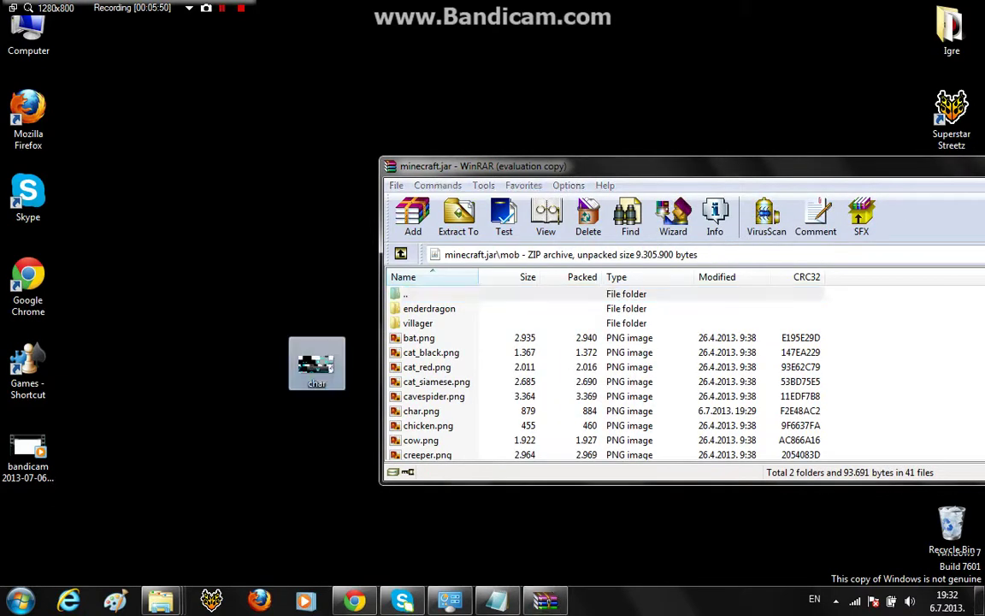
right_click(336, 128)
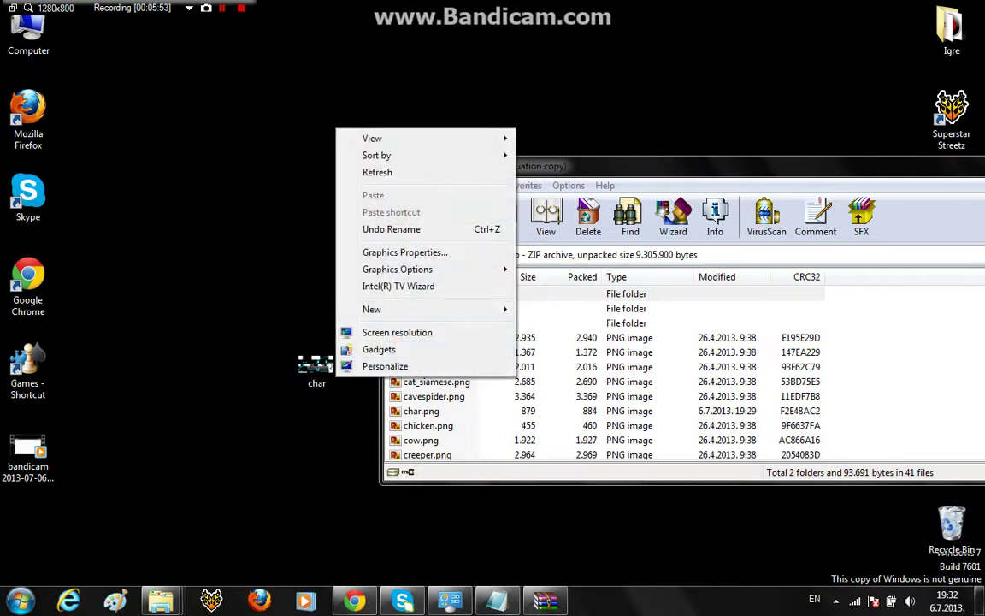
right_click(321, 368)
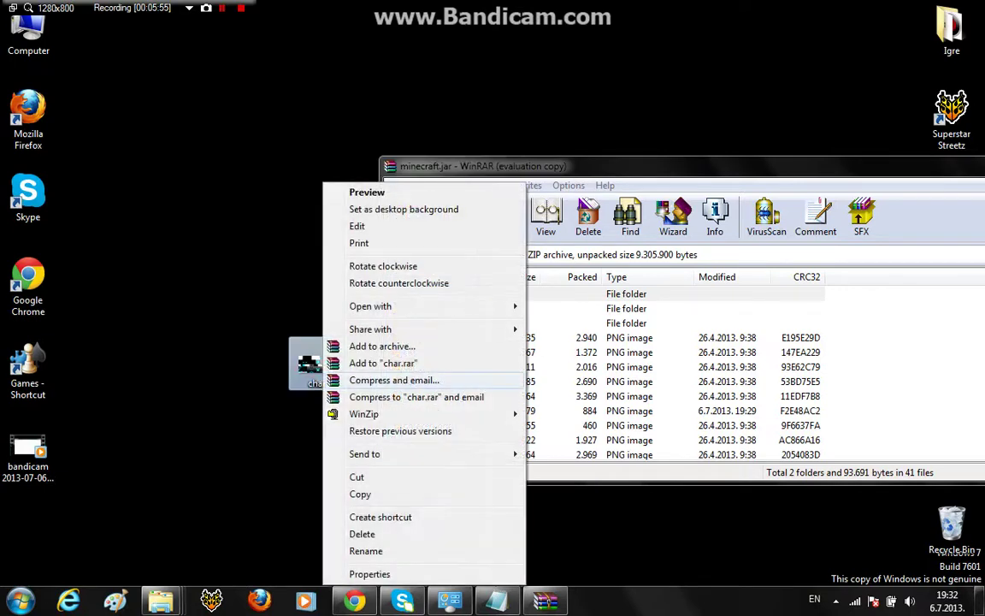
click(361, 533)
click(552, 338)
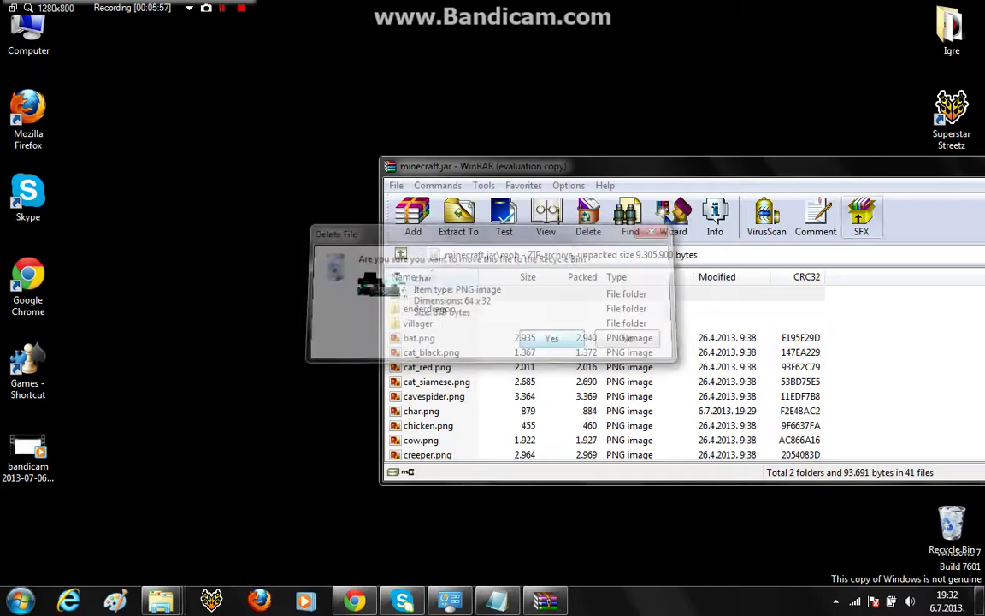
drag(684, 166, 475, 166)
click(884, 162)
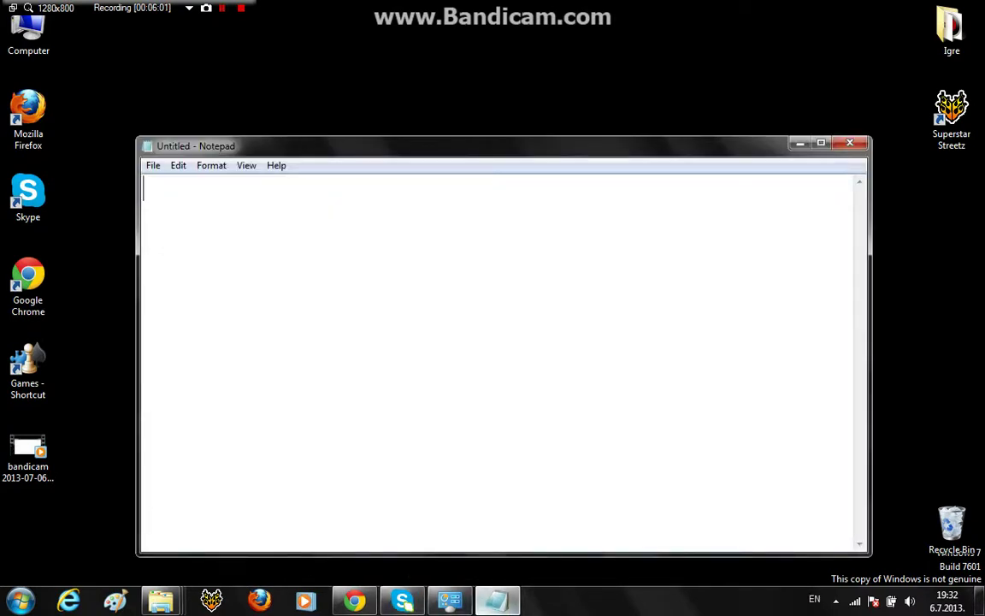
- Switch to Notepad and write the note "to bi bilo to sad udjite u minecraft i proverite da li ste uspeli"
text(to bi bilo to )
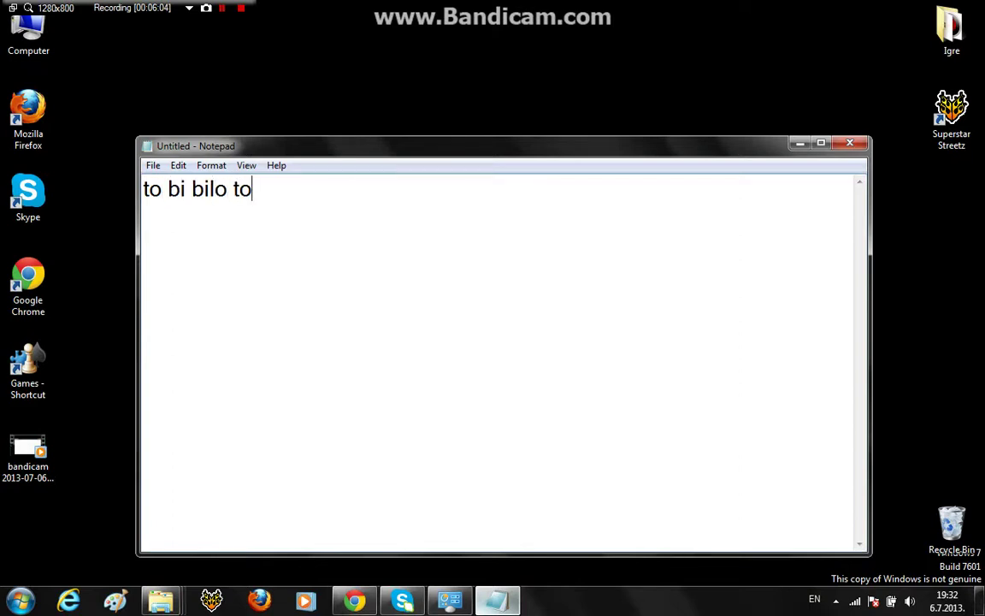
text(sad udjite )
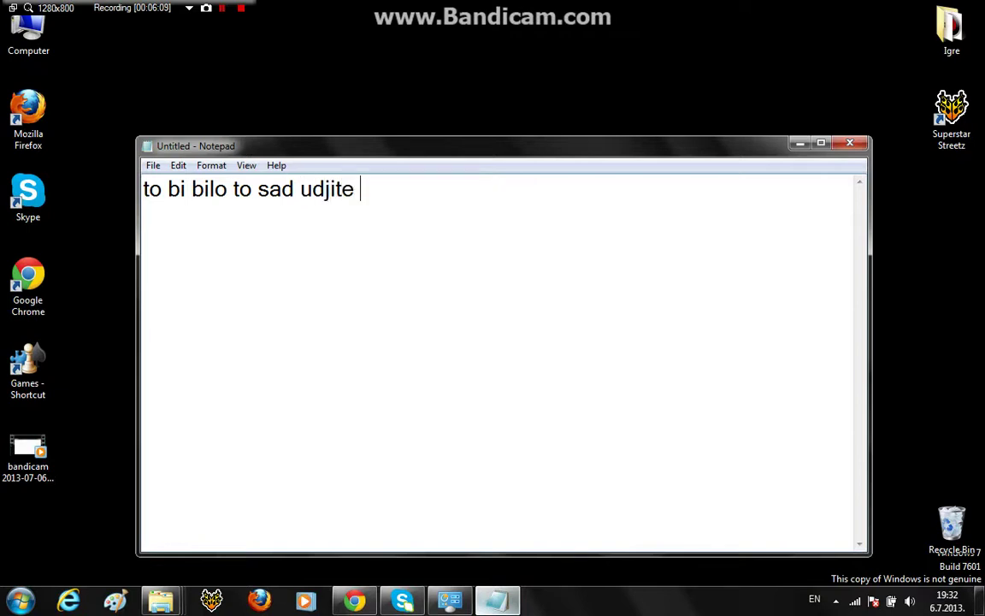
text(u minecf)
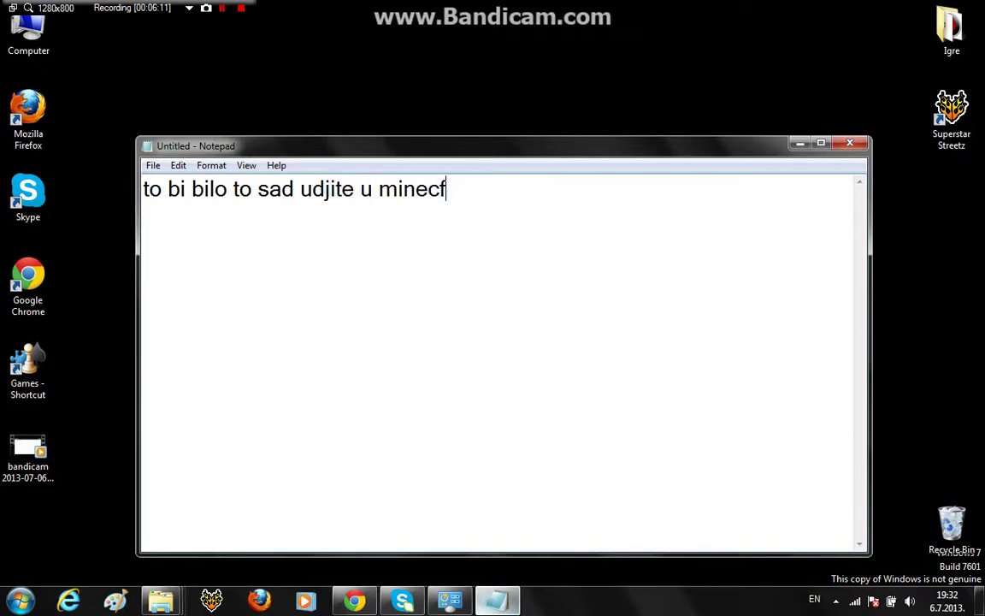
key(BackSpace)
text(raft i )
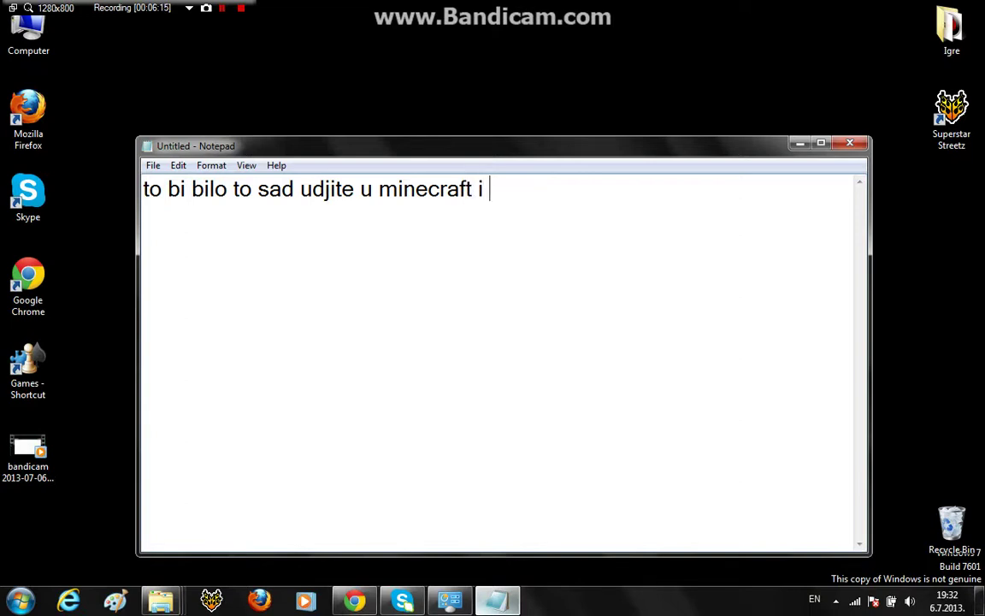
text(proverite)
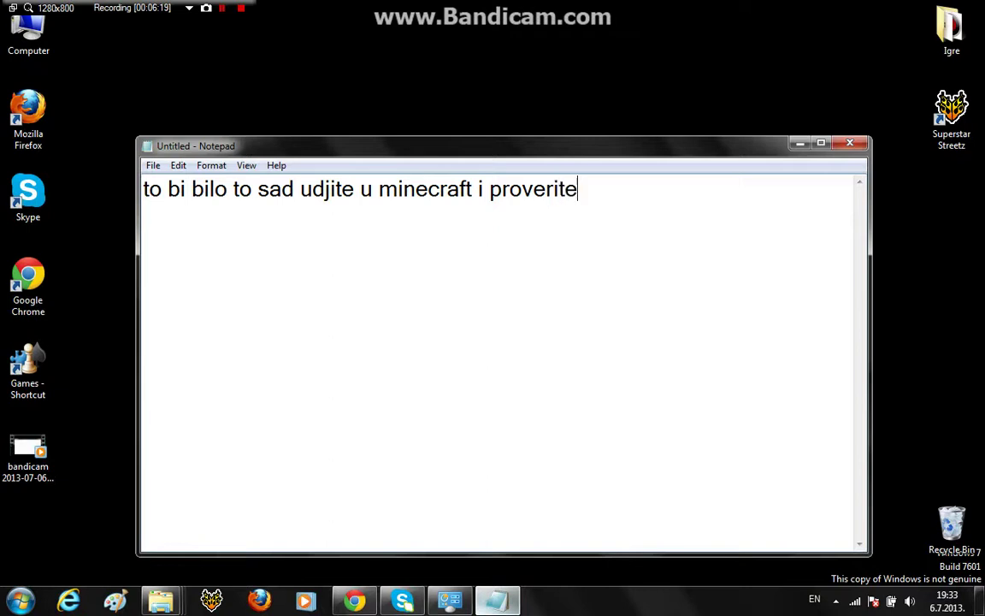
text( da li ste us)
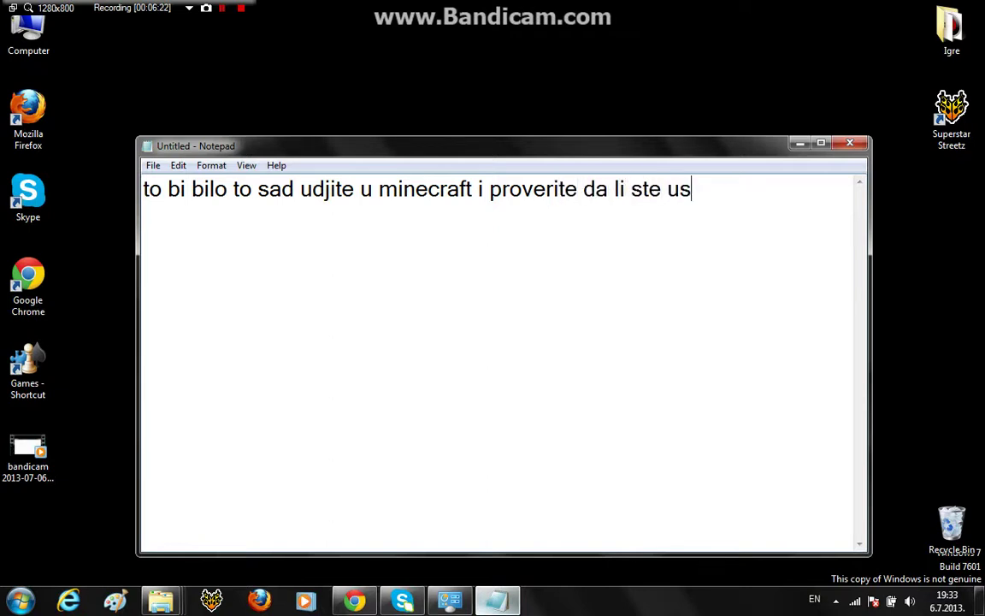
text(peli)
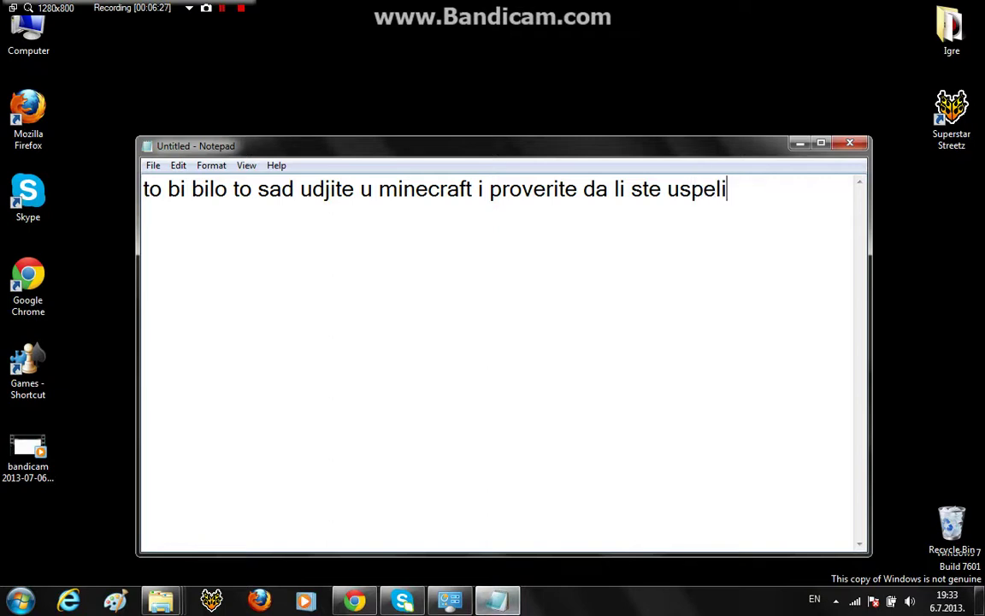
- Erase the whole note about checking the result in Minecraft and minimize Notepad
key(shift+Left)
key(shift+Left)
key(shift+Left)
key(shift+Left)
key(shift+Left)
key(shift+Left)
key(shift+Left)
key(shift+Left)
key(shift+Left)
key(shift+Left)
key(shift+Left)
key(shift+Left)
key(shift+Left)
key(shift+Left)
key(shift+Left)
key(shift+Left)
key(shift+Left)
key(shift+Left)
key(shift+Left)
key(shift+Left)
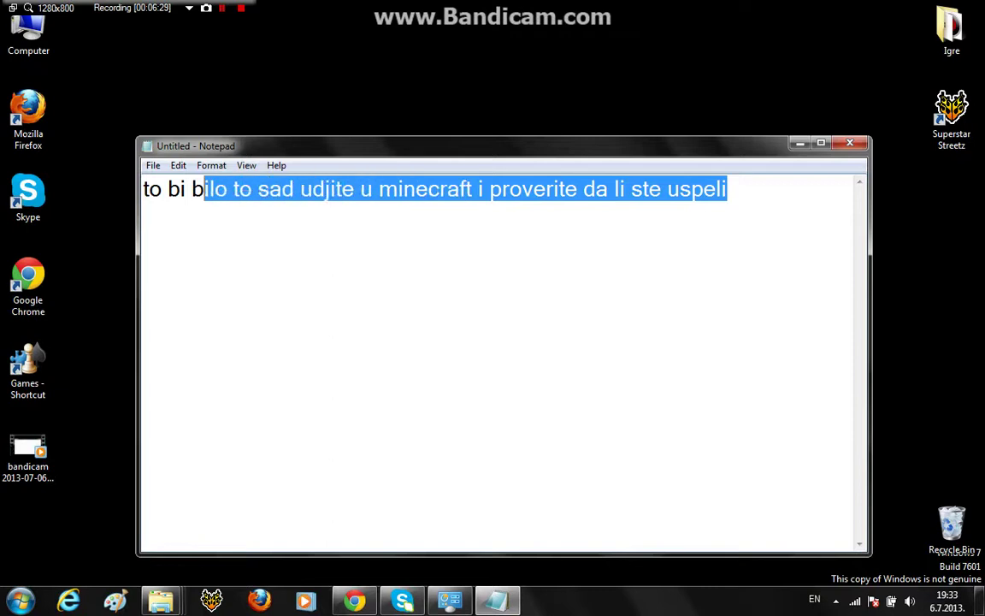
key(Left)
key(shift+Right)
key(shift+Right)
key(shift+Right)
key(shift+Right)
key(shift+Right)
key(shift+Right)
key(shift+Right)
key(shift+Right)
key(shift+Right)
key(shift+Right)
key(shift+Right)
key(shift+Right)
key(shift+Right)
key(shift+Right)
key(shift+Right)
key(shift+Right)
key(shift+Right)
key(shift+Right)
key(shift+Right)
key(shift+Right)
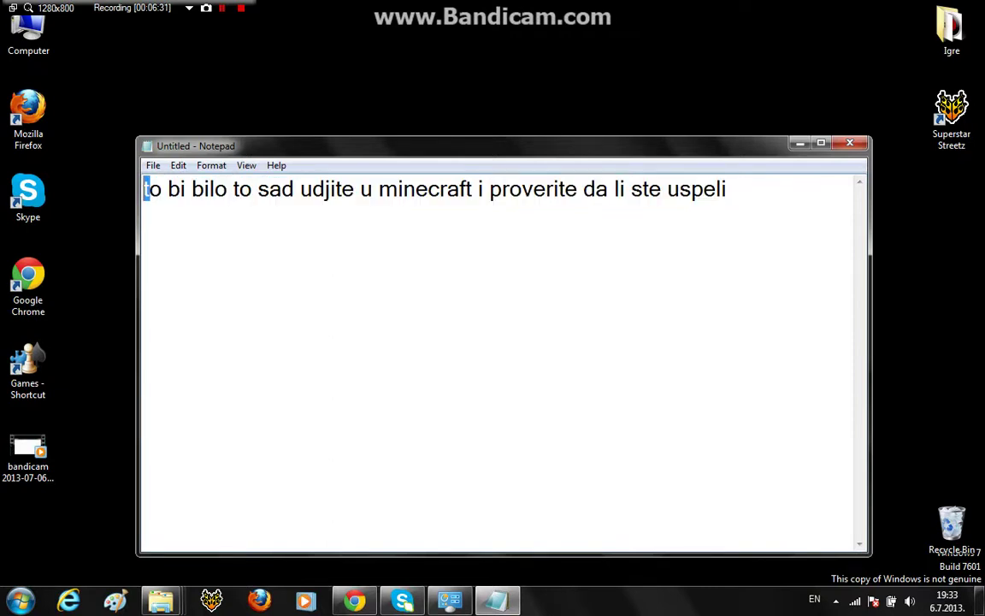
key(shift+Right)
key(shift+Right)
key(shift+Right)
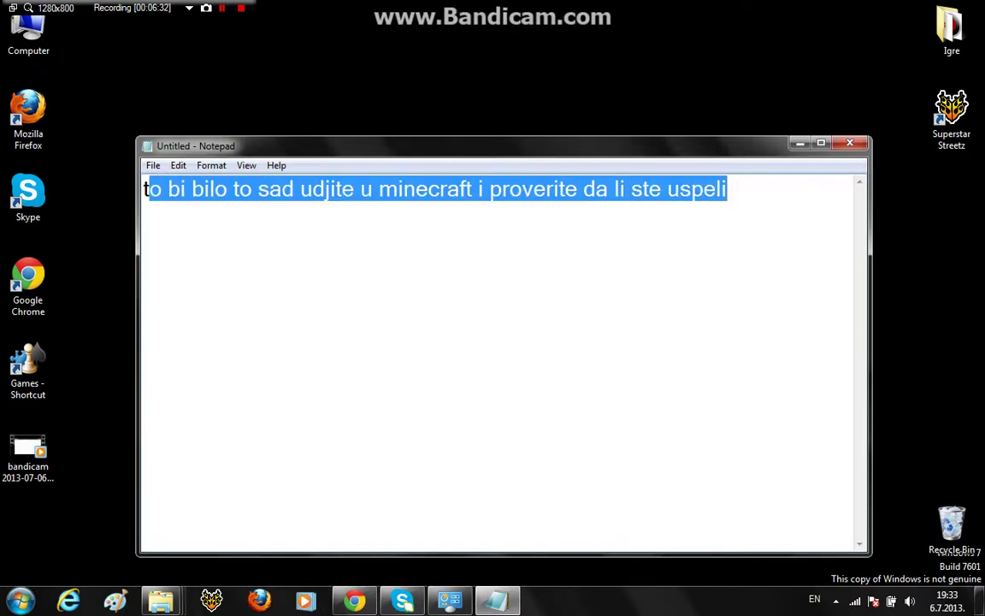
key(BackSpace)
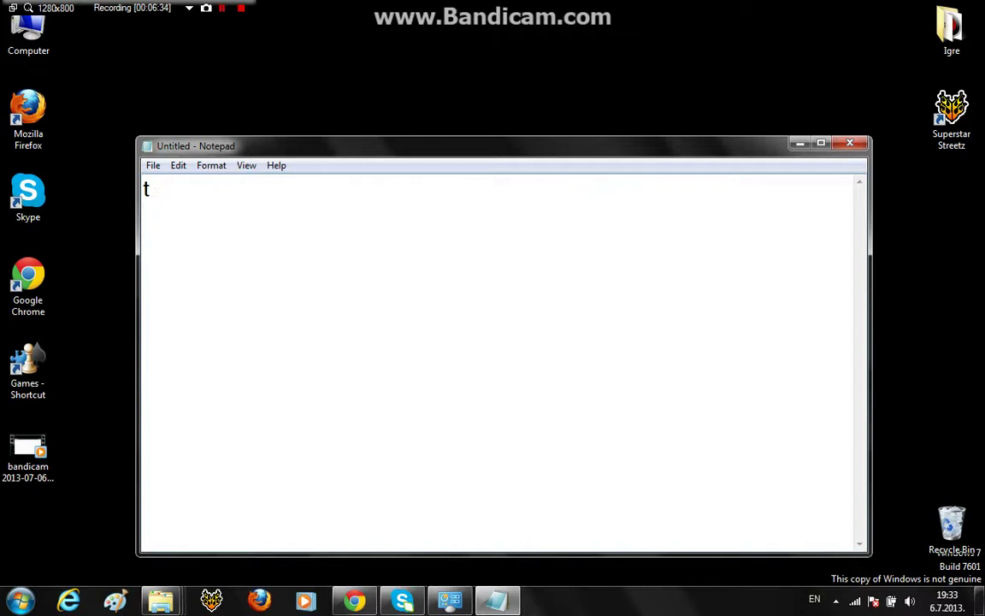
key(BackSpace)
key(BackSpace)
click(800, 142)
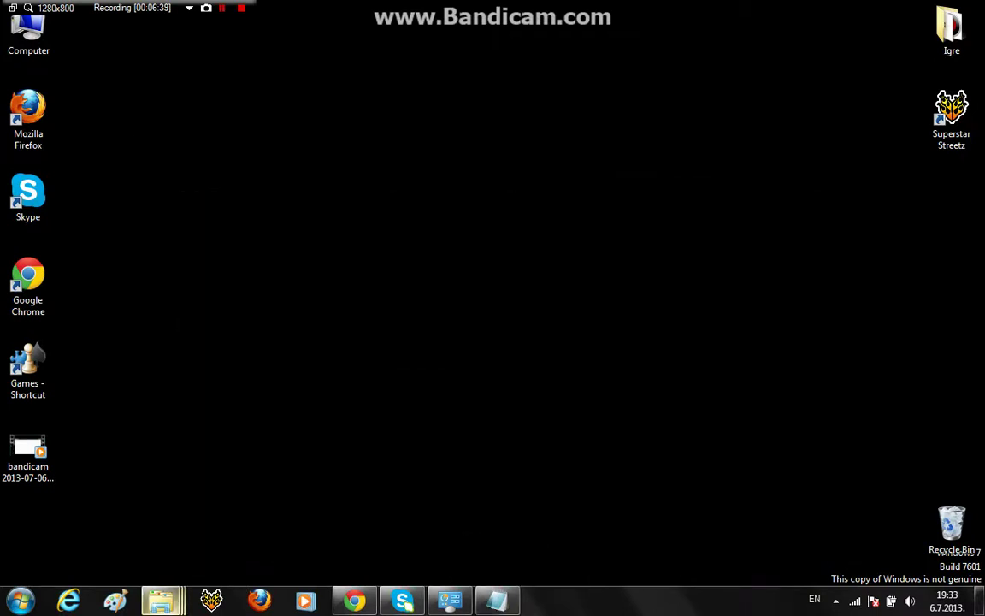
- Run the Minecraft application from the Minecraft folder inside Igre and enter the game from the maximized launcher
mouse_move(161, 600)
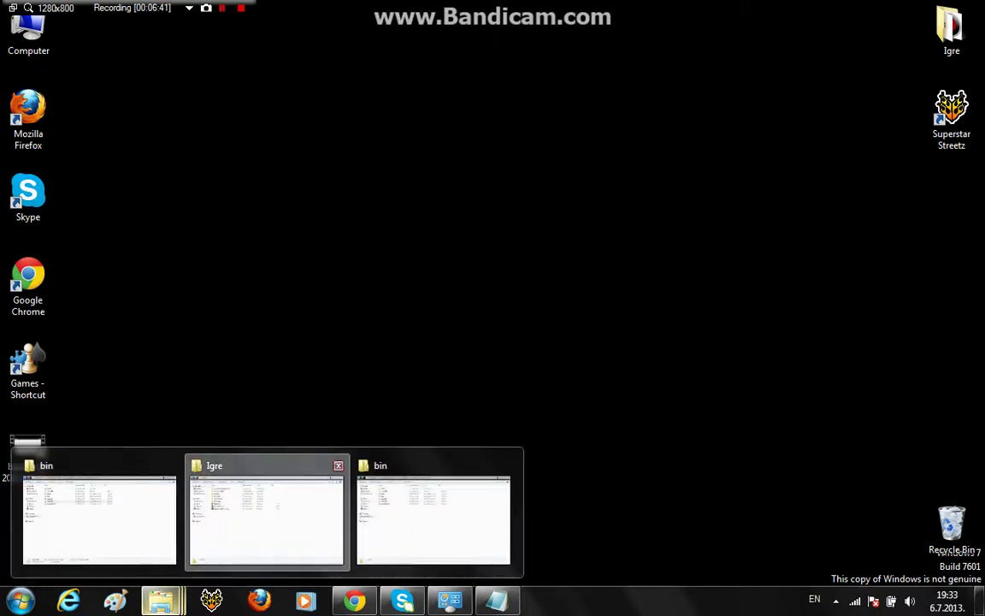
click(266, 517)
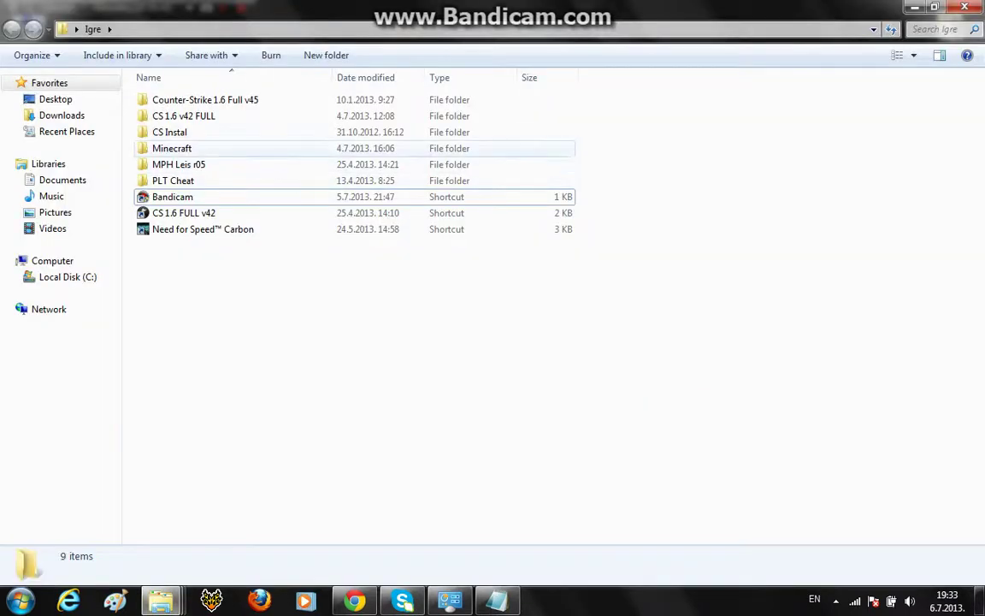
double_click(171, 148)
double_click(172, 116)
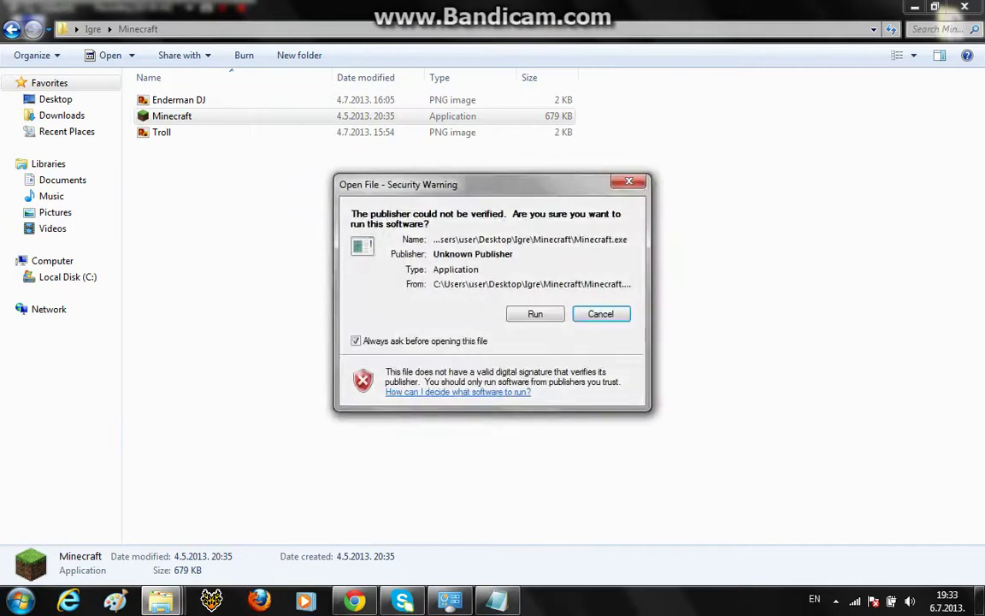
key(Return)
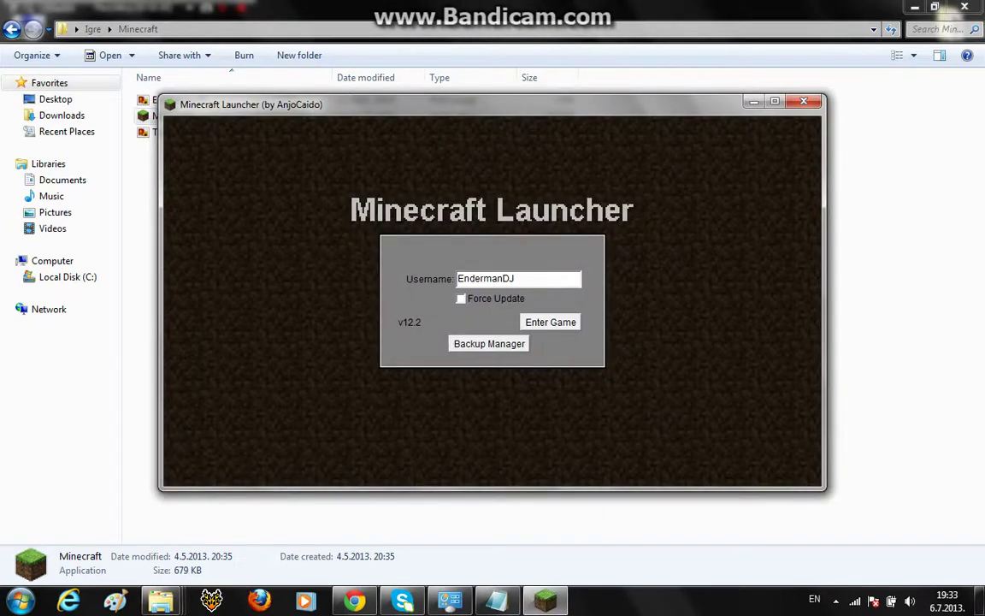
click(775, 101)
click(550, 321)
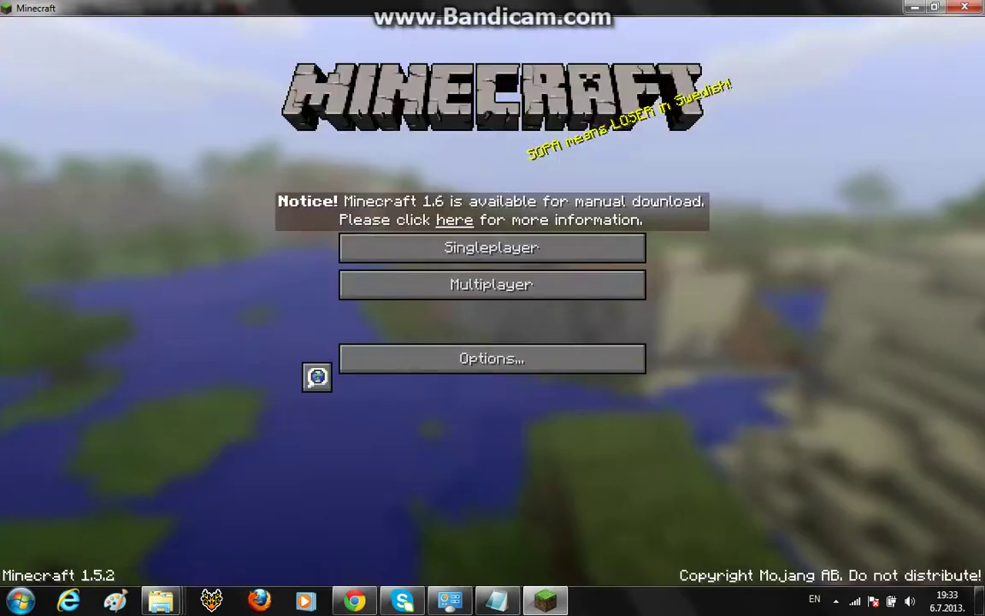
- Open the singleplayer world list and play the Survival Mode world
click(493, 246)
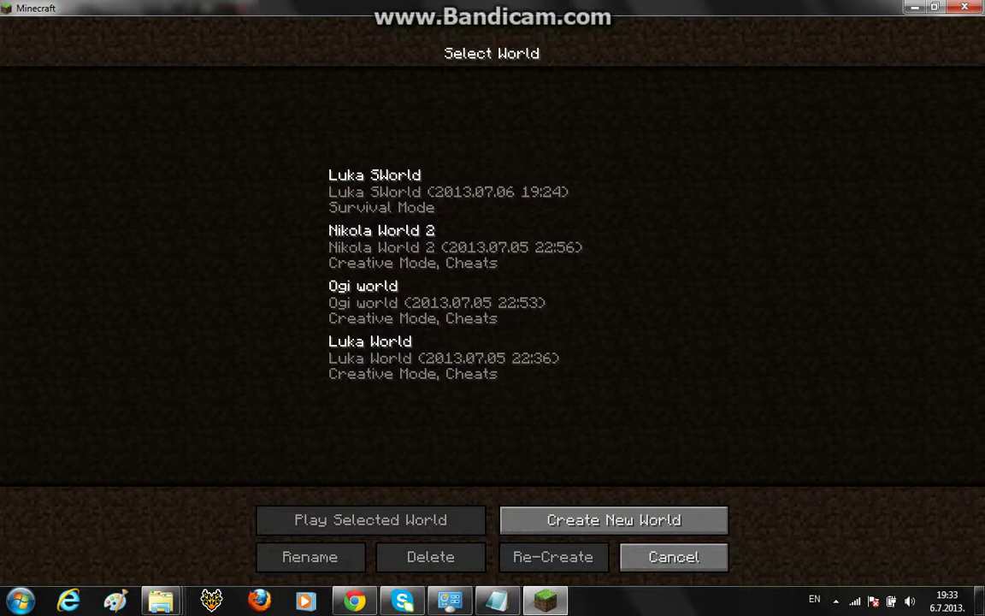
click(491, 192)
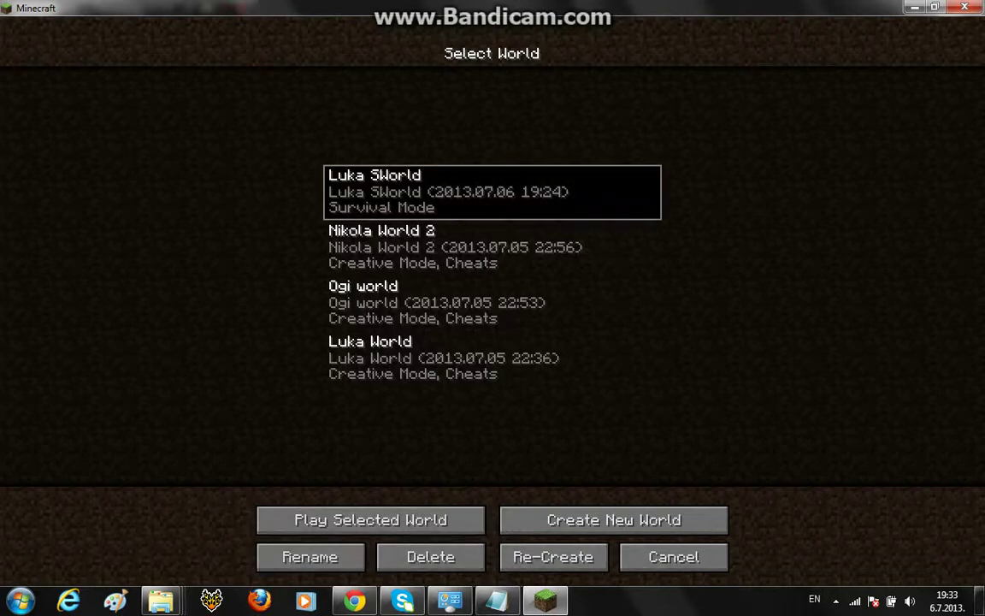
click(370, 520)
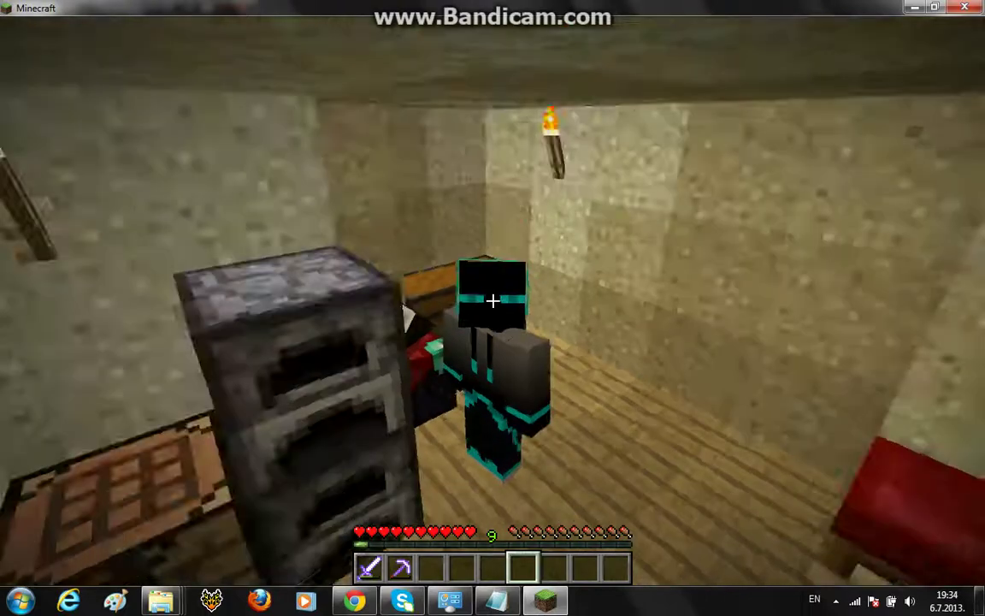
- Switch the camera to first-person view, check the character's skin in the inventory, and pause the game
key(F5)
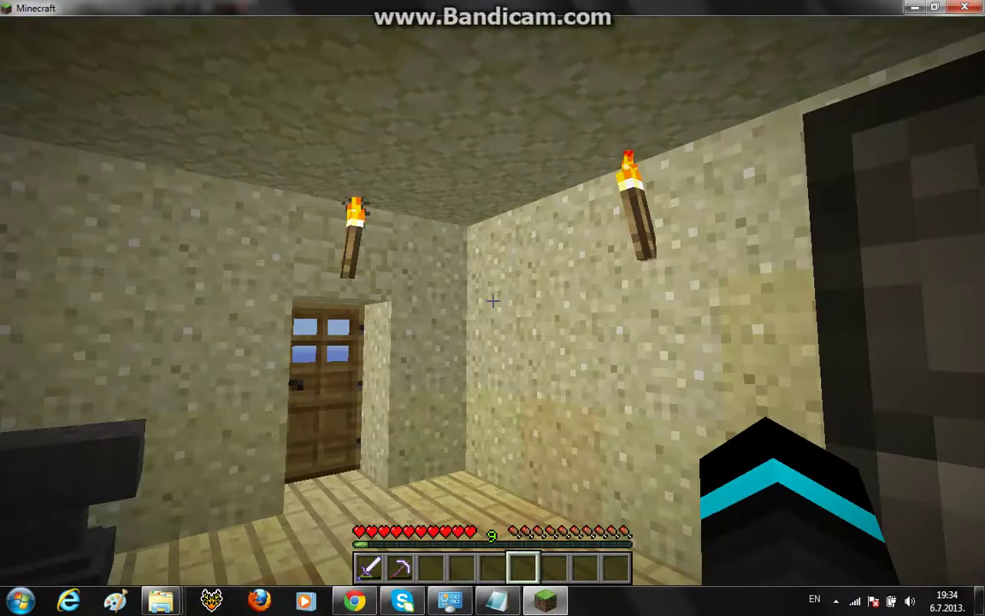
key(e)
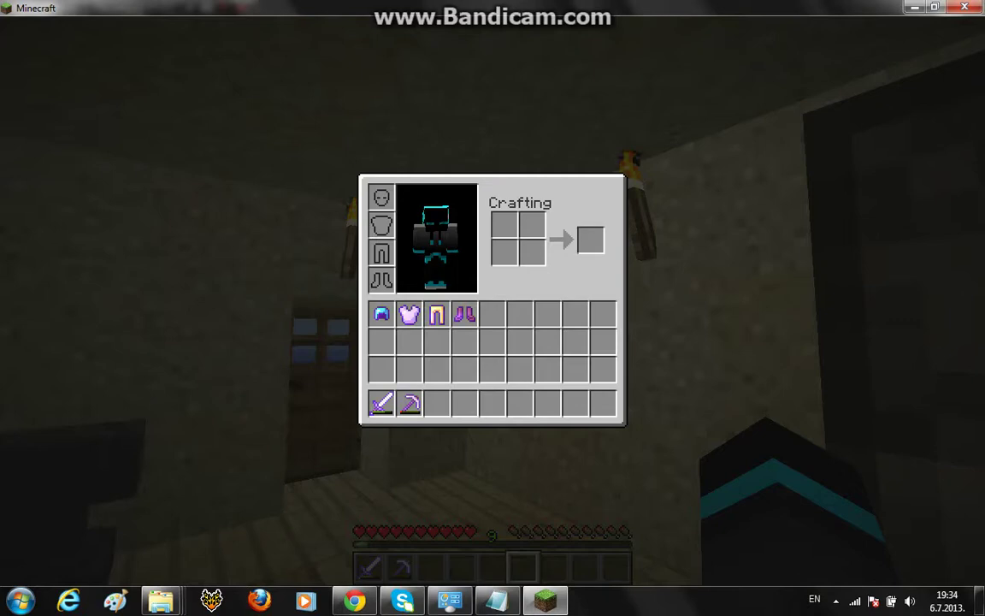
key(e)
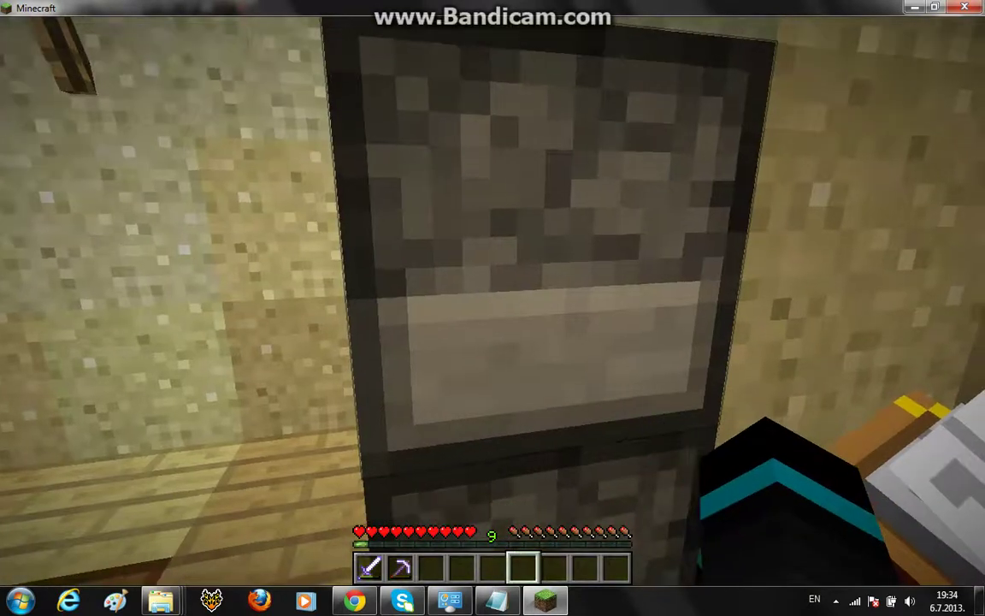
key(Escape)
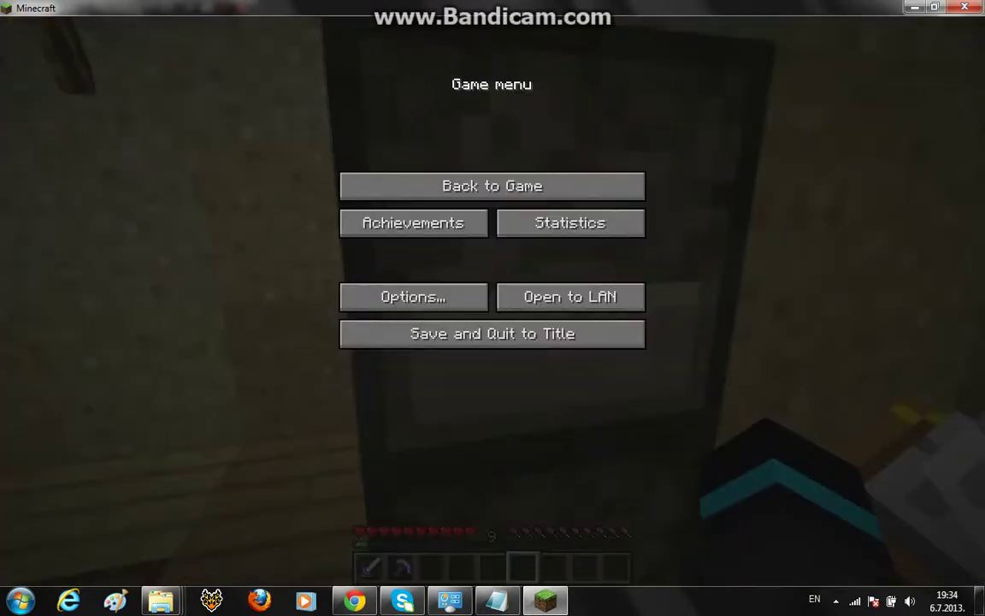
- Switch to the empty Notepad note and write "eto to je to" as its first line, leaving a blank line below
click(498, 601)
text(eto to je)
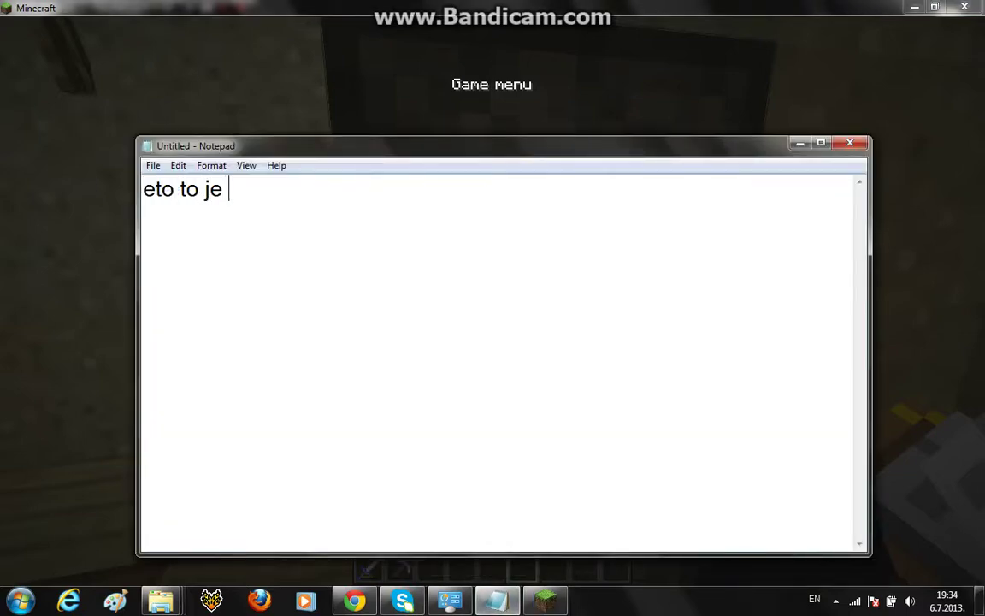
text( to)
key(Return)
- Add the closing lines "hvala sto ste pogledali moj video" and "pozzzzzzzzzzz!!!!!" to the note
text(hvala )
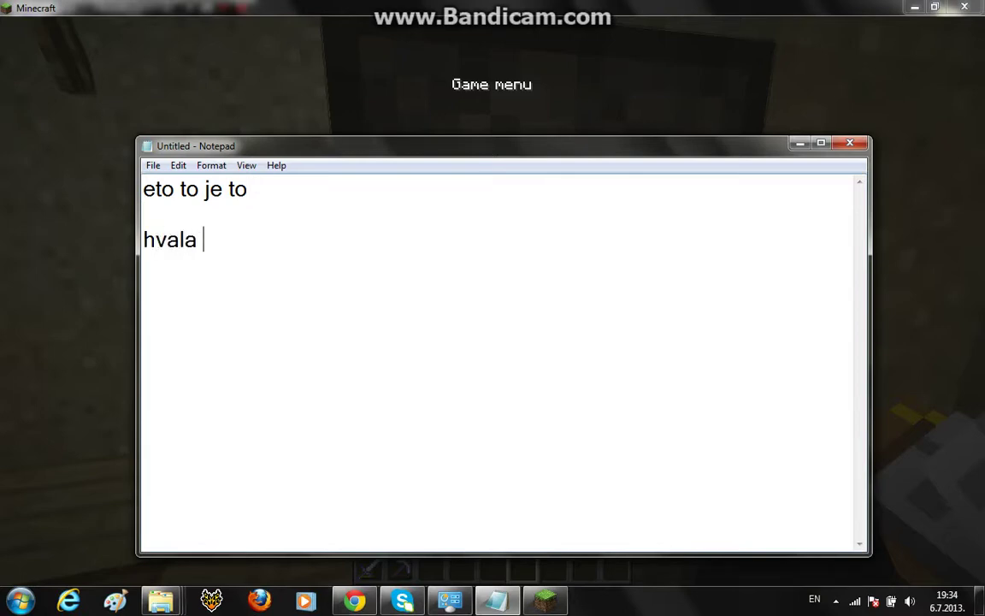
text(sto st)
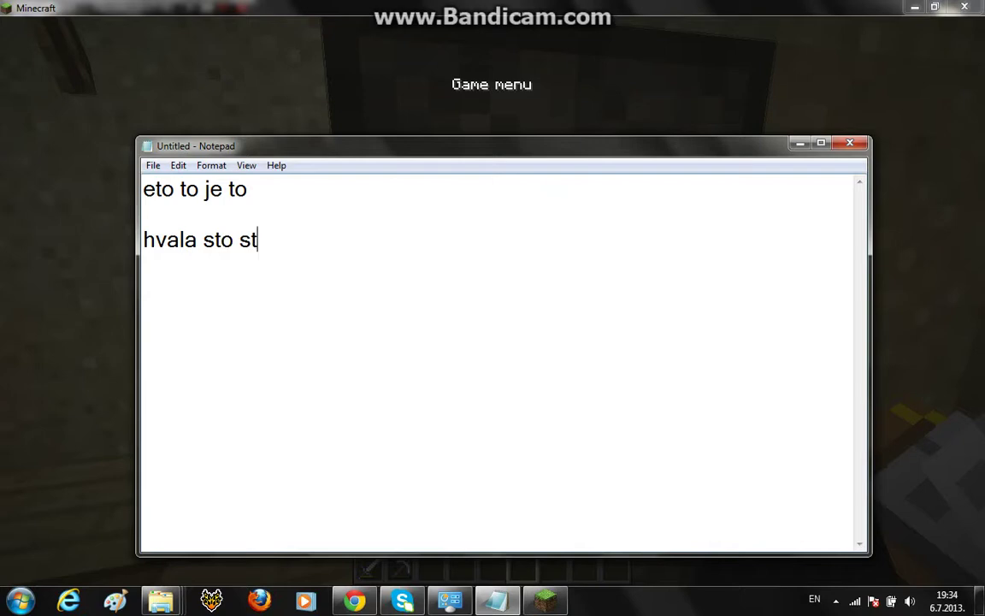
text(e poglef)
key(BackSpace)
text(dali moj )
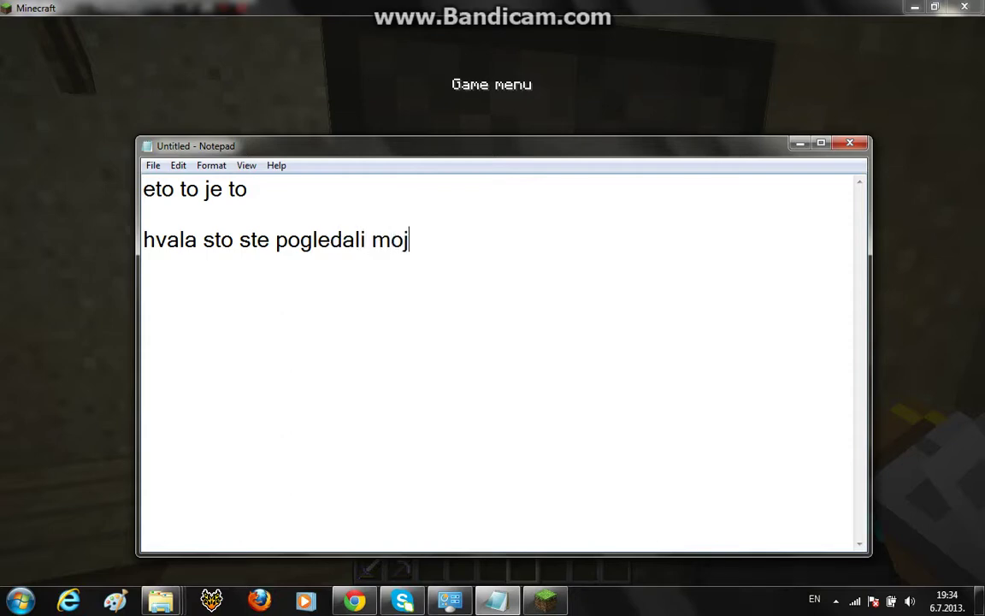
text(video)
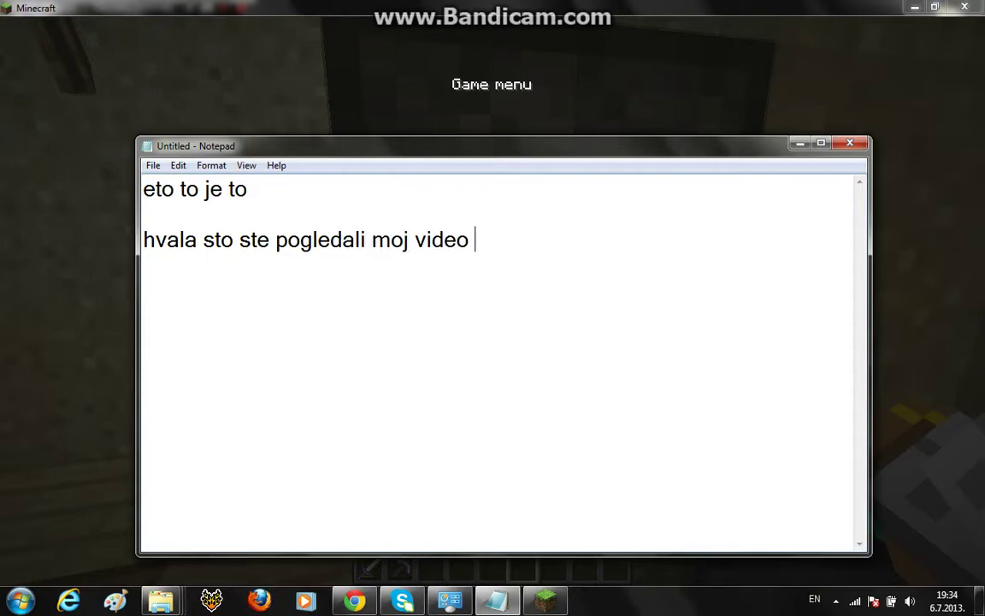
key(Return)
text(pozzzzzzzzzzz)
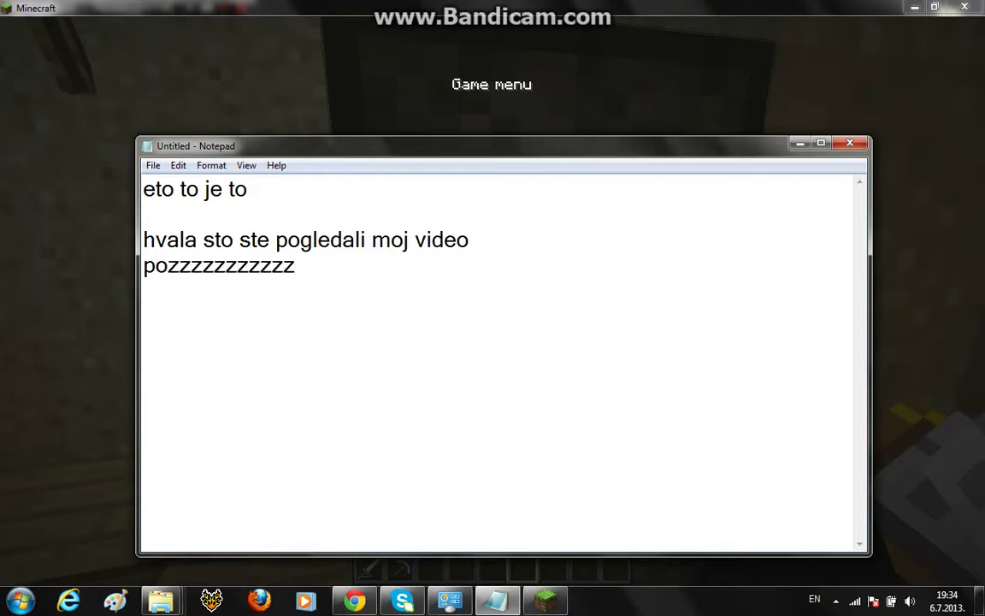
text(!!!!!)
- Select the entire closing note from its end back to the first line and erase it
key(shift+Left)
key(shift+Left)
key(shift+Left)
key(shift+Left)
key(shift+Left)
key(shift+Left)
key(shift+Left)
key(shift+Left)
key(shift+Left)
key(shift+Left)
key(shift+Left)
key(shift+Left)
key(shift+Left)
key(shift+Left)
key(shift+Left)
key(shift+Left)
key(shift+Left)
key(shift+Left)
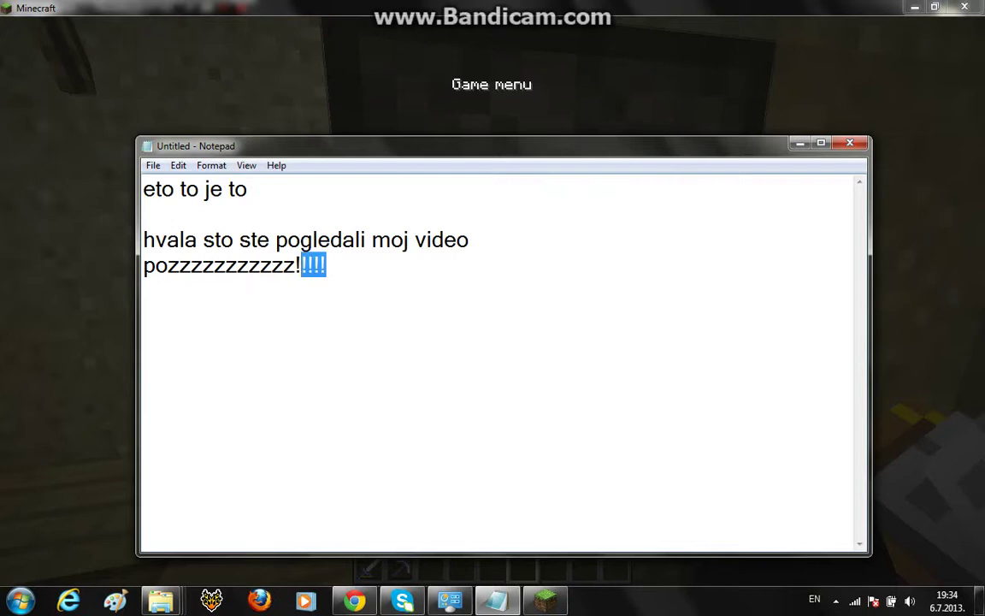
key(End)
key(shift+Left)
key(shift+Left)
key(shift+Left)
key(shift+Left)
key(shift+Left)
key(shift+Left)
key(shift+Left)
key(shift+Left)
key(shift+Left)
key(shift+Left)
key(shift+Left)
key(shift+Left)
key(shift+Left)
key(shift+Left)
key(shift+Left)
key(shift+Left)
key(shift+Left)
key(shift+Left)
key(shift+Up)
key(shift+Up)
key(shift+Up)
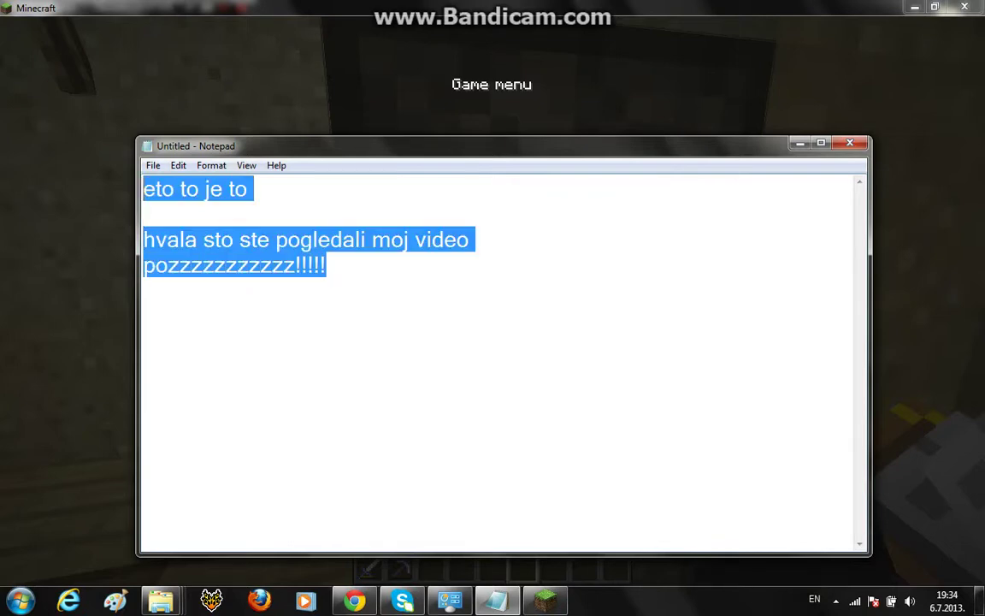
key(BackSpace)
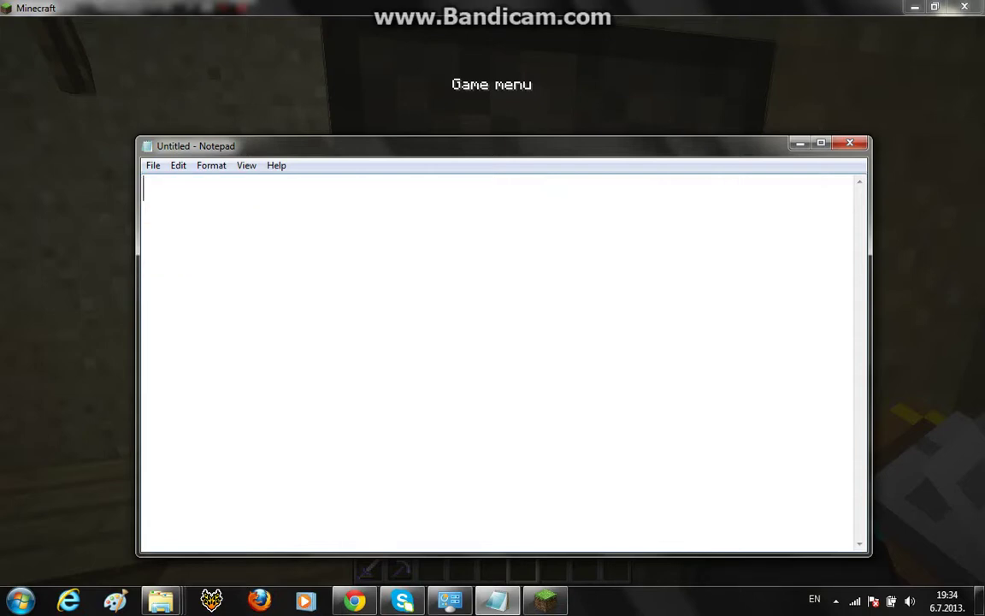
- Minimize Notepad, the Minecraft game and the Minecraft folder window to reveal the desktop
click(800, 143)
click(915, 7)
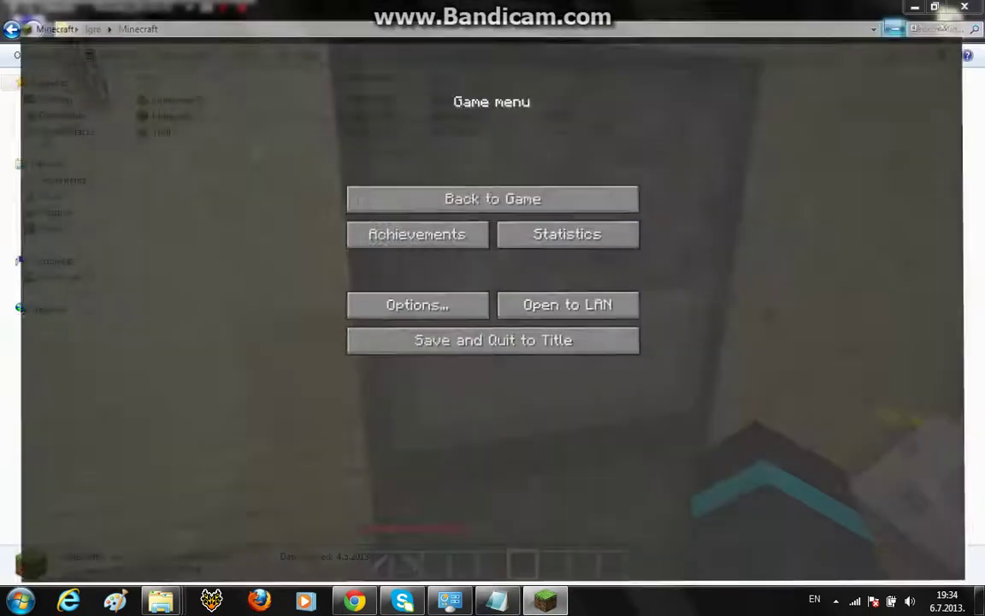
click(911, 8)
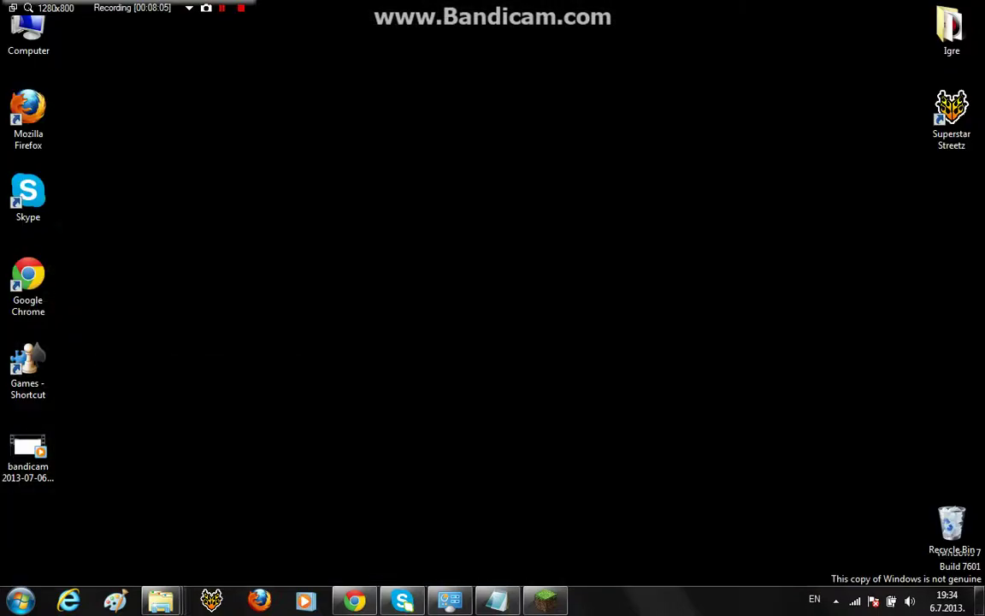